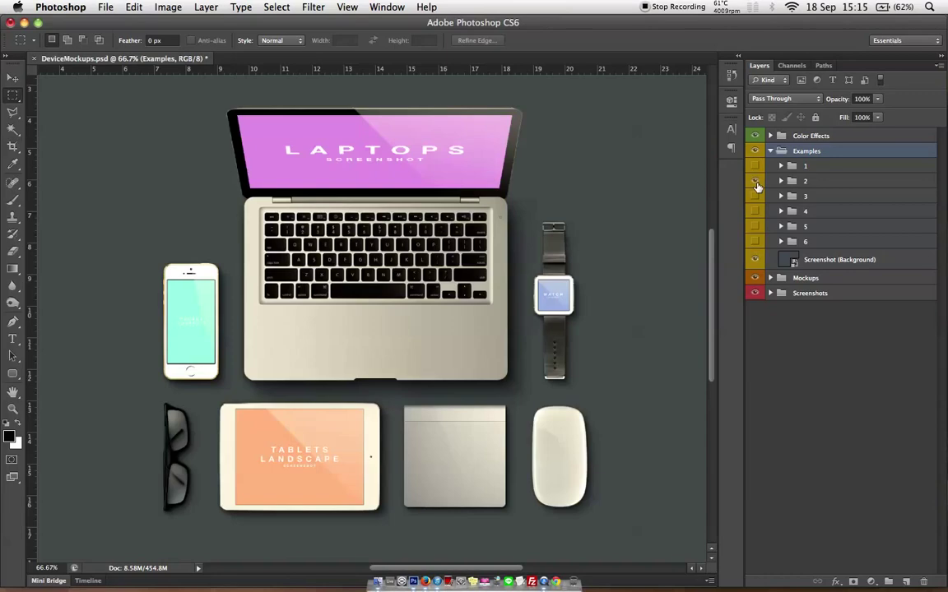
- Preview the example layouts one at a time, leave only example 6 visible, and collapse the Examples group
{"action": "left_click", "coordinate": [757, 187]}
{"action": "left_click", "coordinate": [756, 198]}
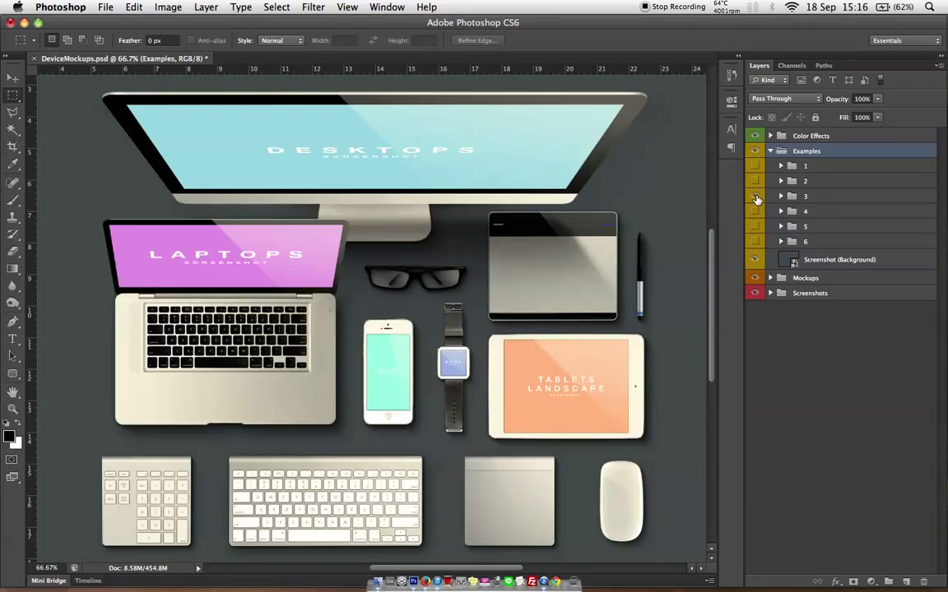
{"action": "left_click", "coordinate": [756, 199]}
{"action": "left_click", "coordinate": [756, 212]}
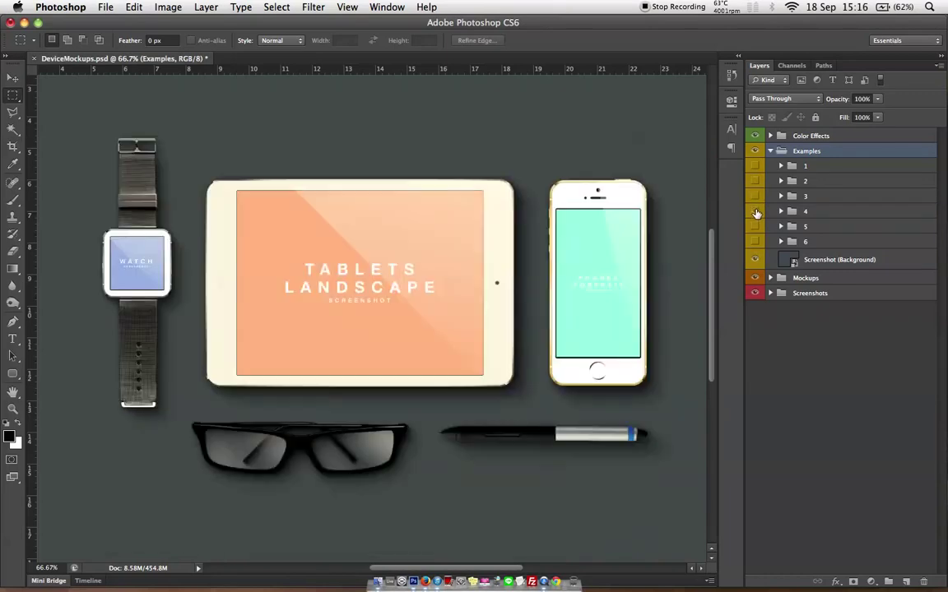
{"action": "left_click", "coordinate": [756, 212]}
{"action": "left_click", "coordinate": [755, 226]}
{"action": "left_click", "coordinate": [755, 241]}
{"action": "left_click", "coordinate": [755, 242]}
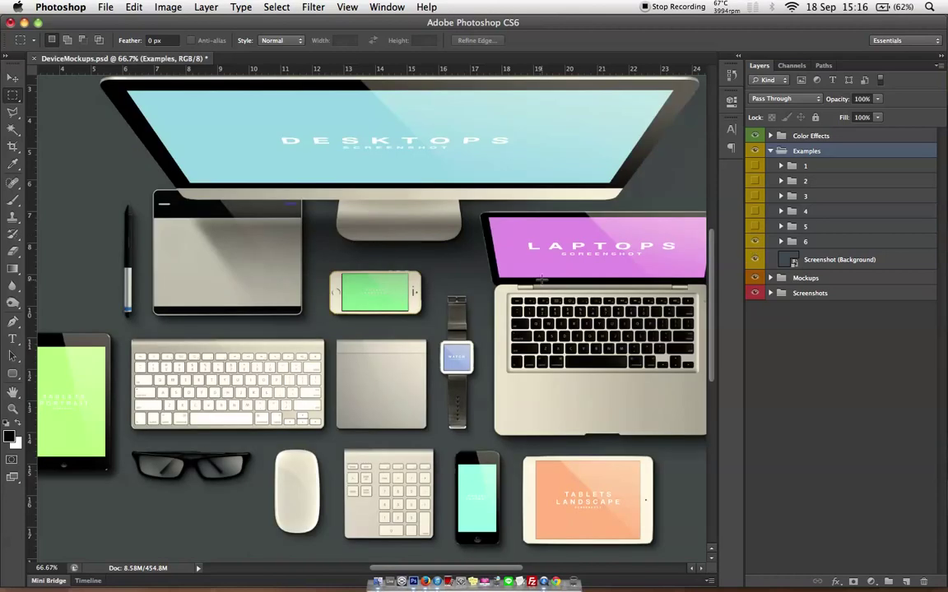
{"action": "left_click", "coordinate": [771, 152]}
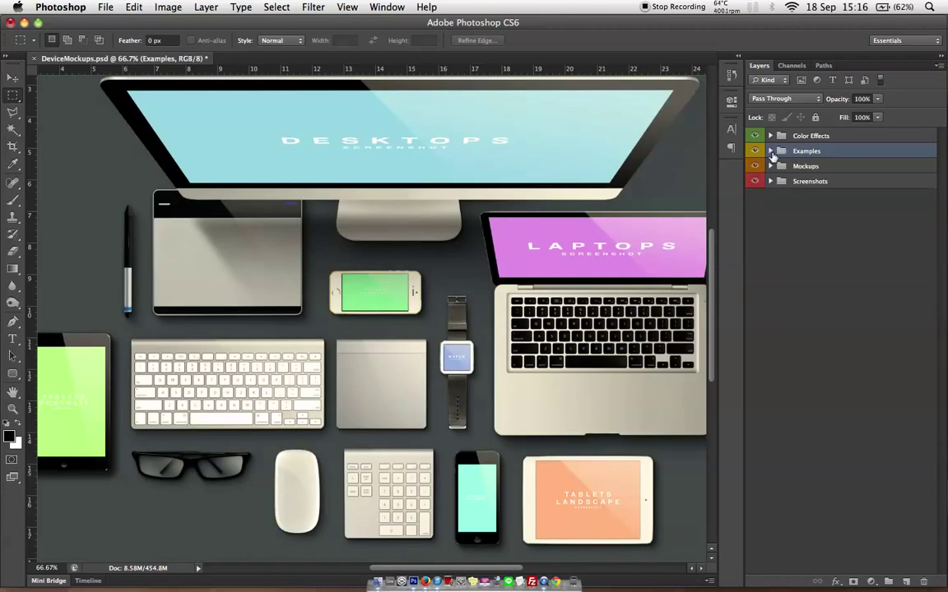
- Hide the Examples group and preview individual mockups in the Mockups group, including the glasses, Wacoom pen, calculator keyboard, iPads and iPhone
{"action": "left_click", "coordinate": [771, 167]}
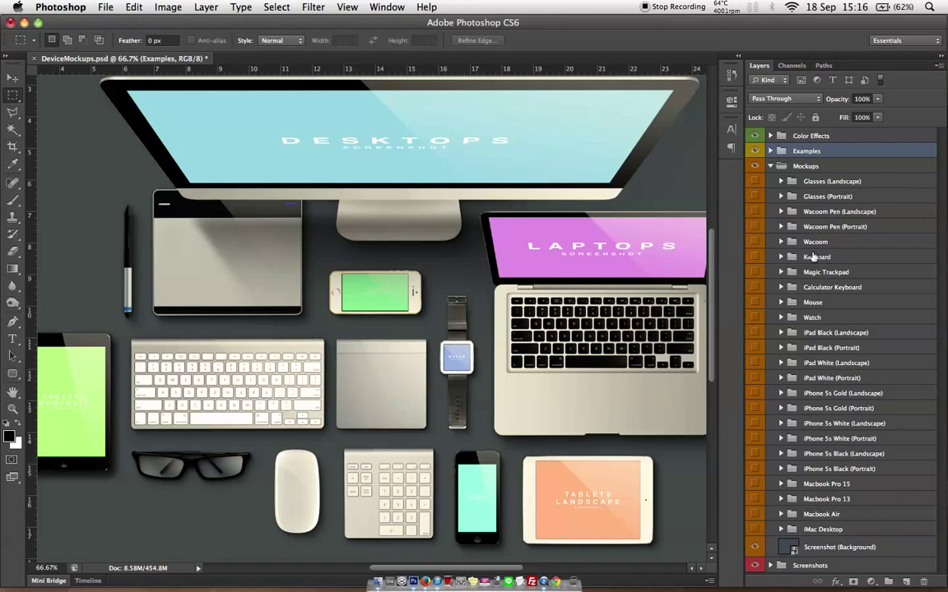
{"action": "left_click", "coordinate": [755, 151]}
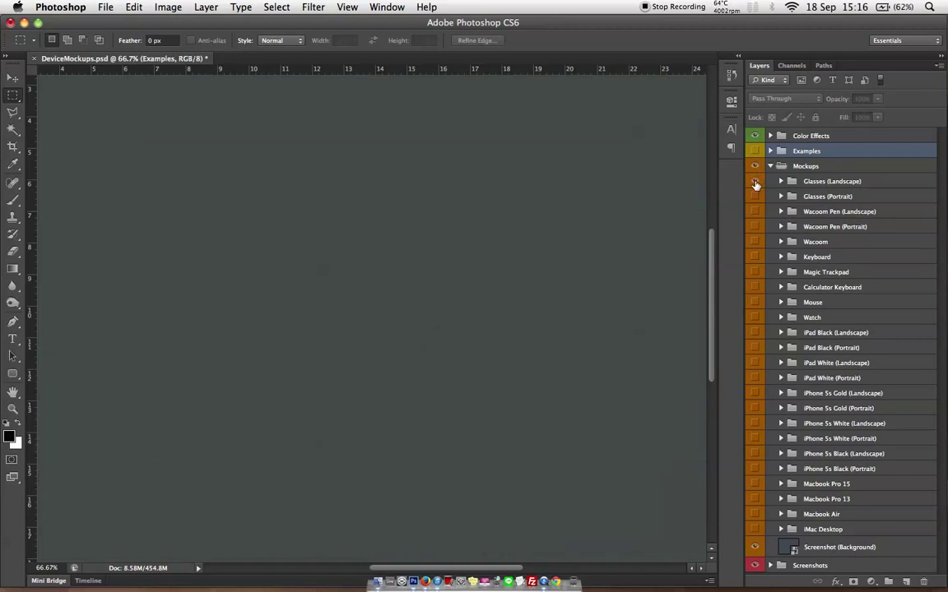
{"action": "left_click", "coordinate": [755, 181]}
{"action": "left_click", "coordinate": [754, 181]}
{"action": "left_click", "coordinate": [754, 196]}
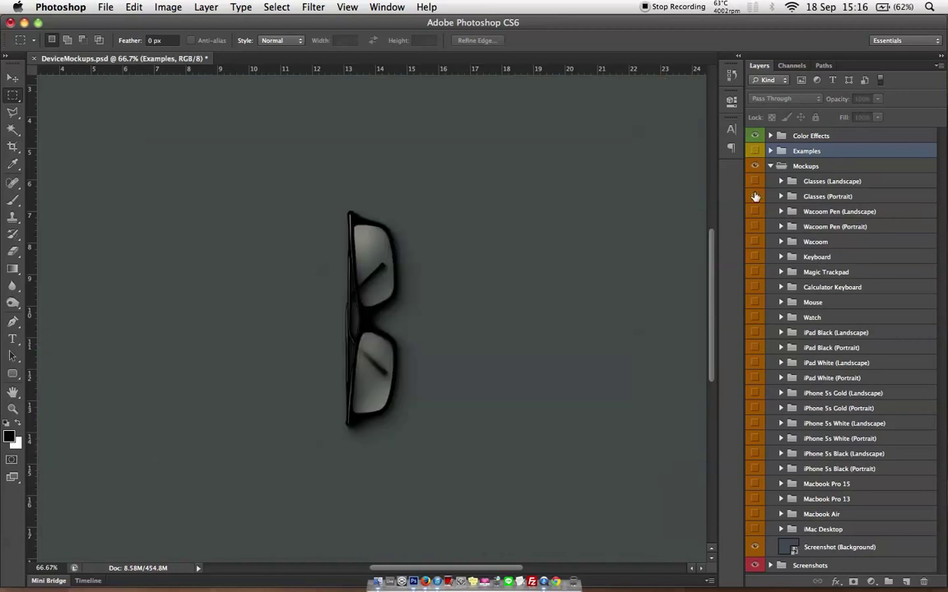
{"action": "left_click", "coordinate": [755, 211]}
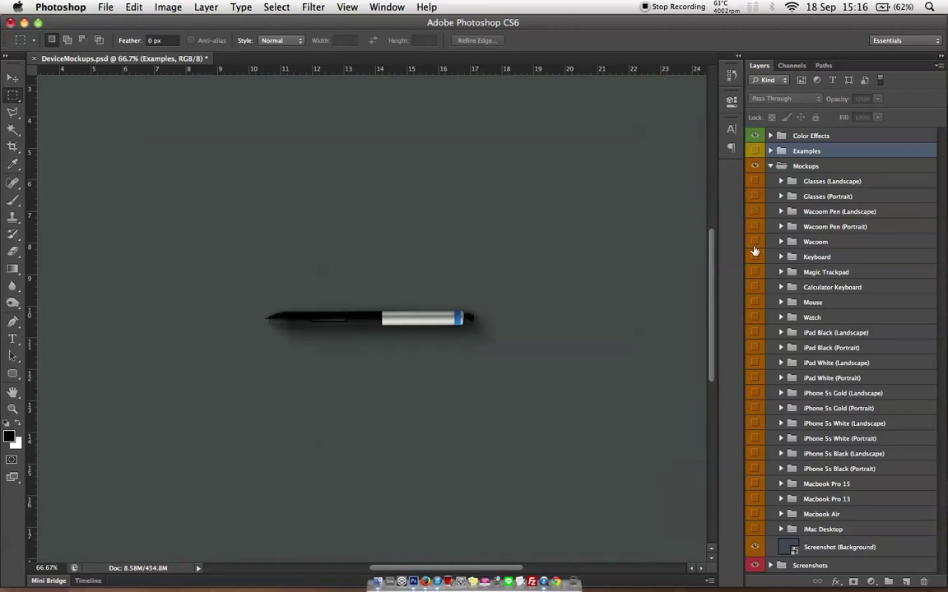
{"action": "left_click", "coordinate": [755, 212]}
{"action": "left_click", "coordinate": [755, 290]}
{"action": "left_click", "coordinate": [755, 290]}
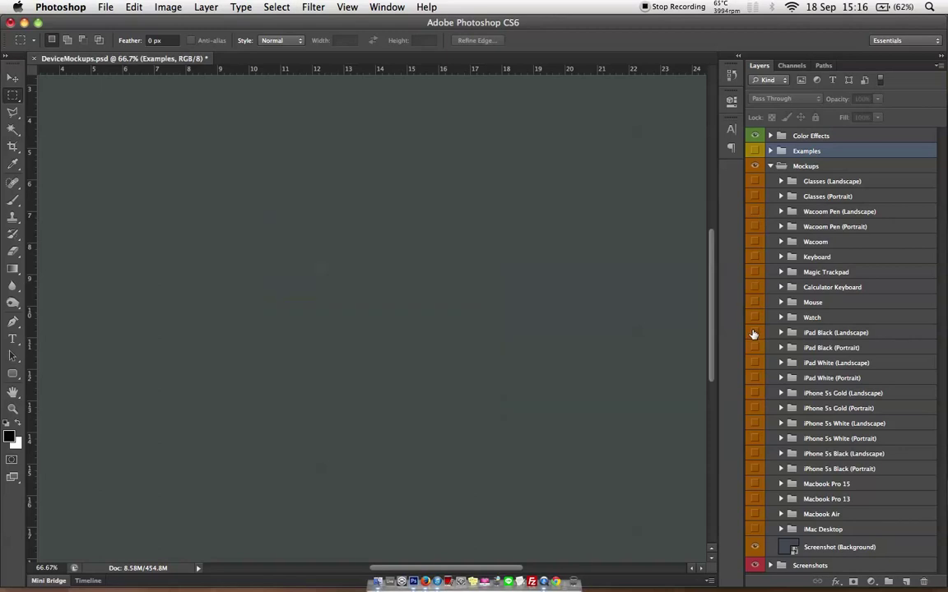
{"action": "left_click", "coordinate": [754, 347]}
{"action": "left_click", "coordinate": [754, 359]}
{"action": "left_click", "coordinate": [755, 423]}
{"action": "left_click", "coordinate": [754, 423]}
- Show the Examples group instead of the Mockups group, and expand the Screenshots group
{"action": "left_click", "coordinate": [770, 166]}
{"action": "left_click", "coordinate": [755, 152]}
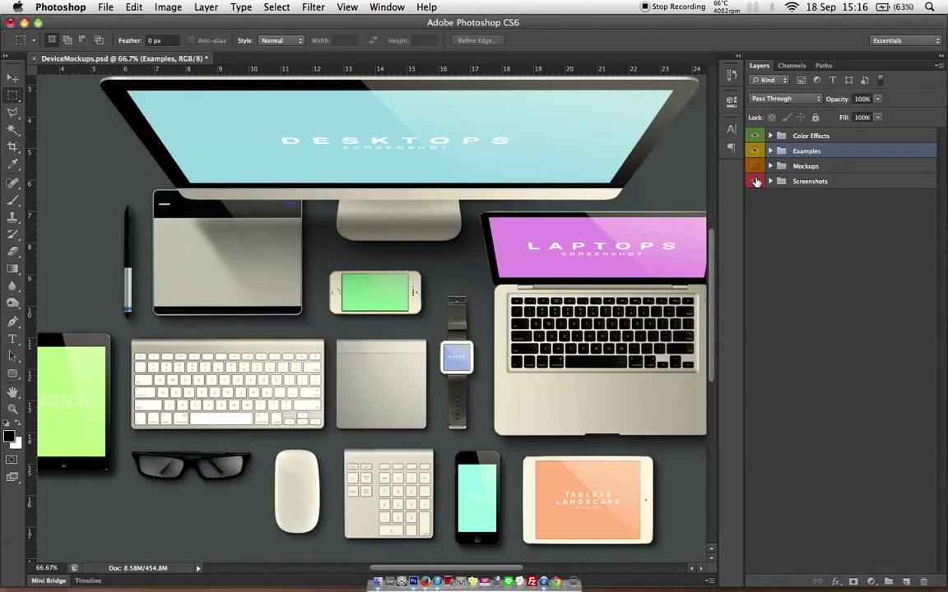
{"action": "left_click", "coordinate": [769, 181]}
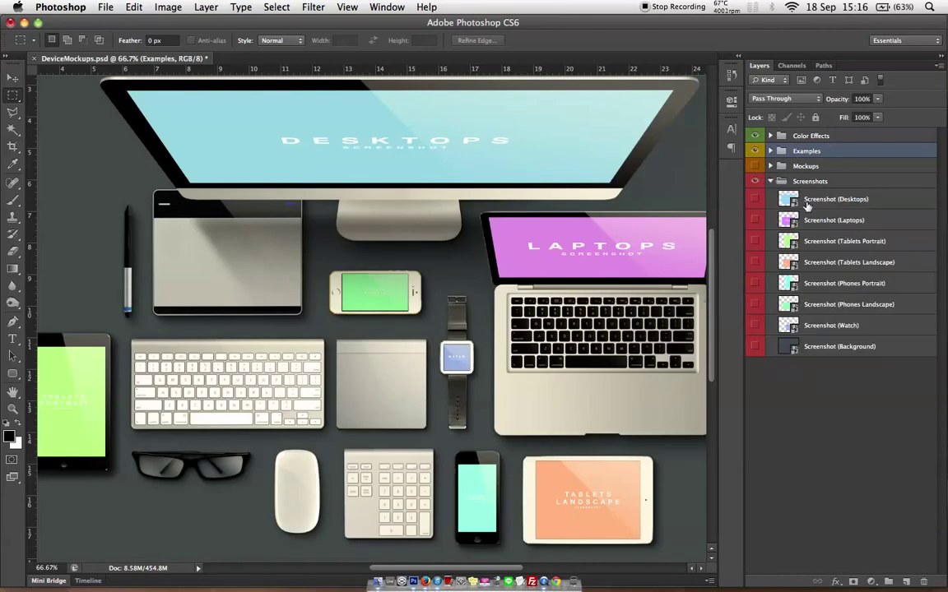
- Open the Screenshot (Desktops) smart object and place Desktop.jpg from the Video folder above the Replace This layer
{"action": "double_click", "coordinate": [789, 199]}
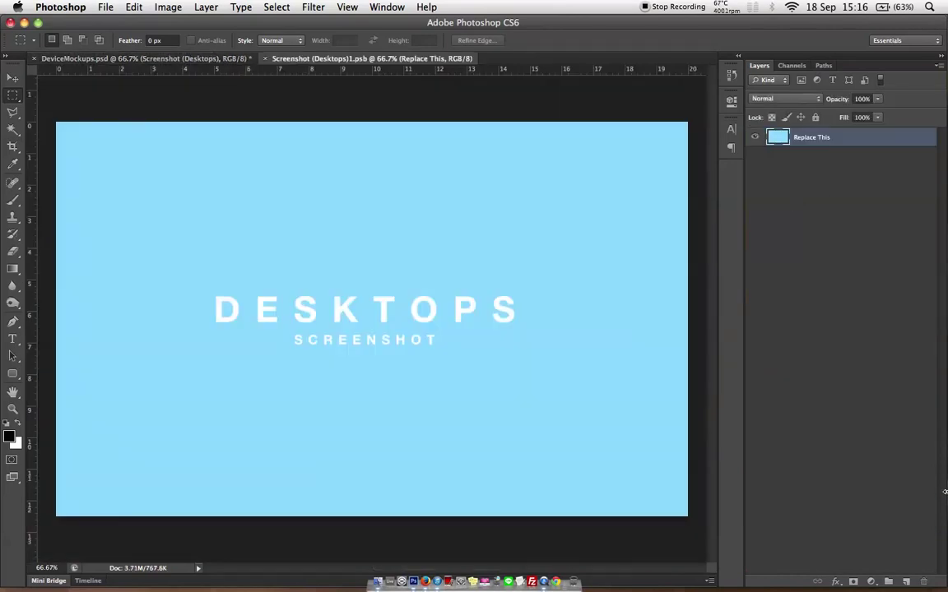
{"action": "left_click_drag", "start_coordinate": [946, 565], "coordinate": [938, 564]}
{"action": "left_click", "coordinate": [940, 265]}
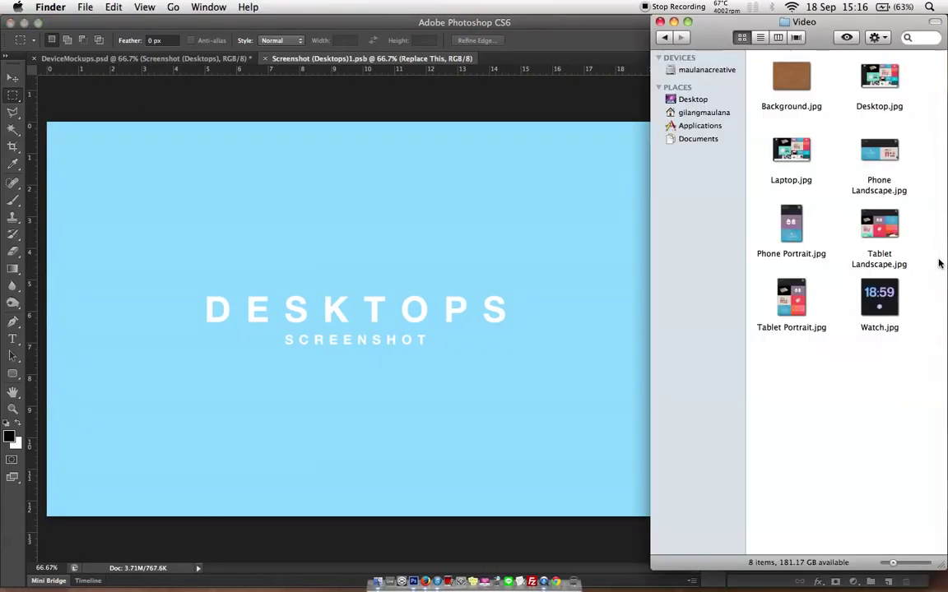
{"action": "left_click_drag", "start_coordinate": [858, 111], "coordinate": [419, 268]}
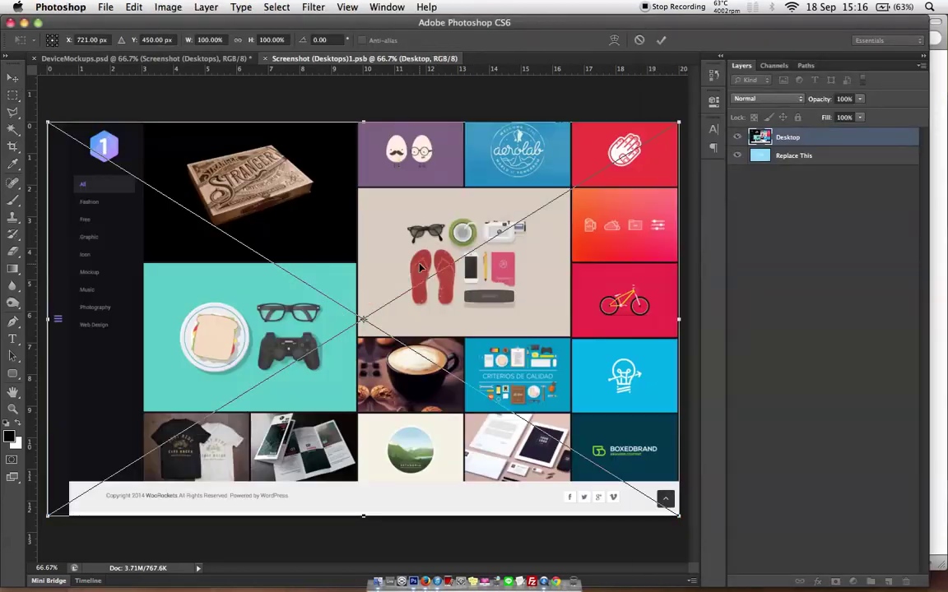
{"action": "key", "text": "Return"}
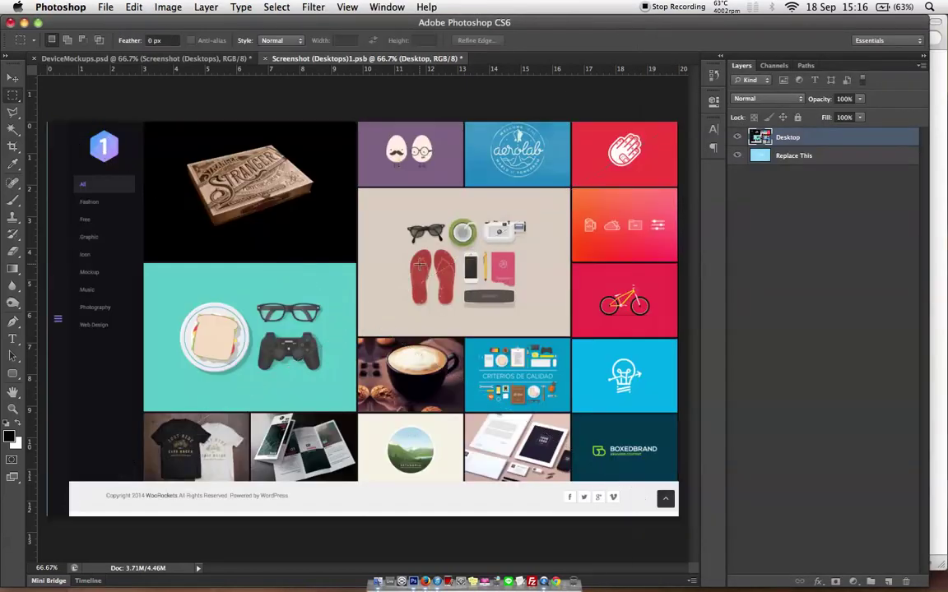
- Nudge the placed Desktop image flush with the canvas edge, then save and close the smart object
{"action": "left_click", "coordinate": [15, 78]}
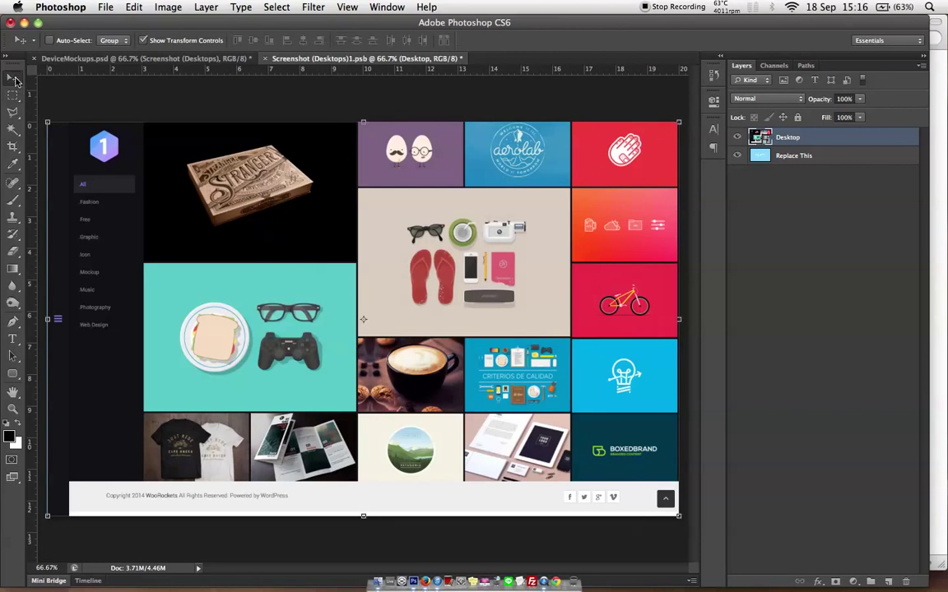
{"action": "left_click", "coordinate": [99, 9]}
{"action": "left_click", "coordinate": [116, 149]}
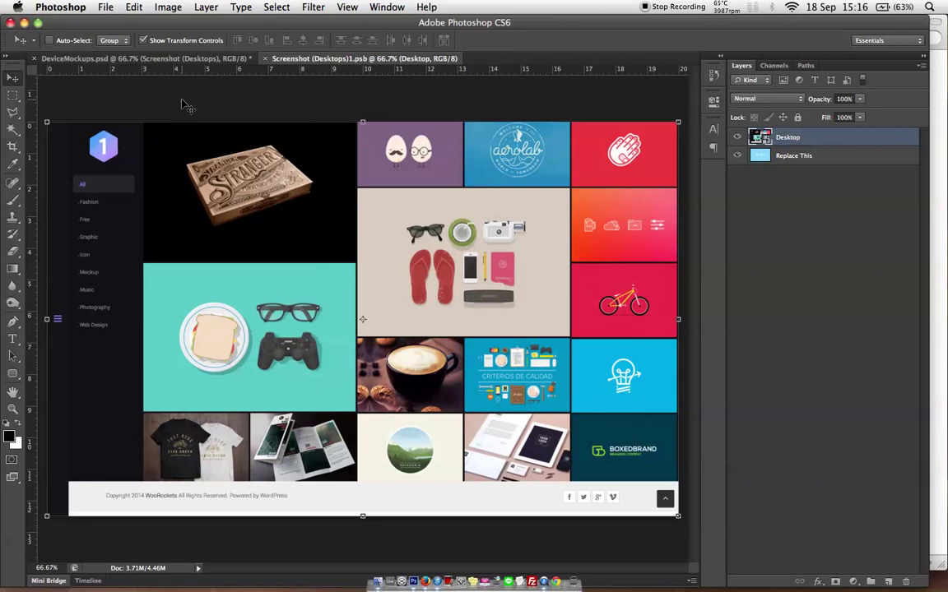
{"action": "left_click", "coordinate": [266, 59]}
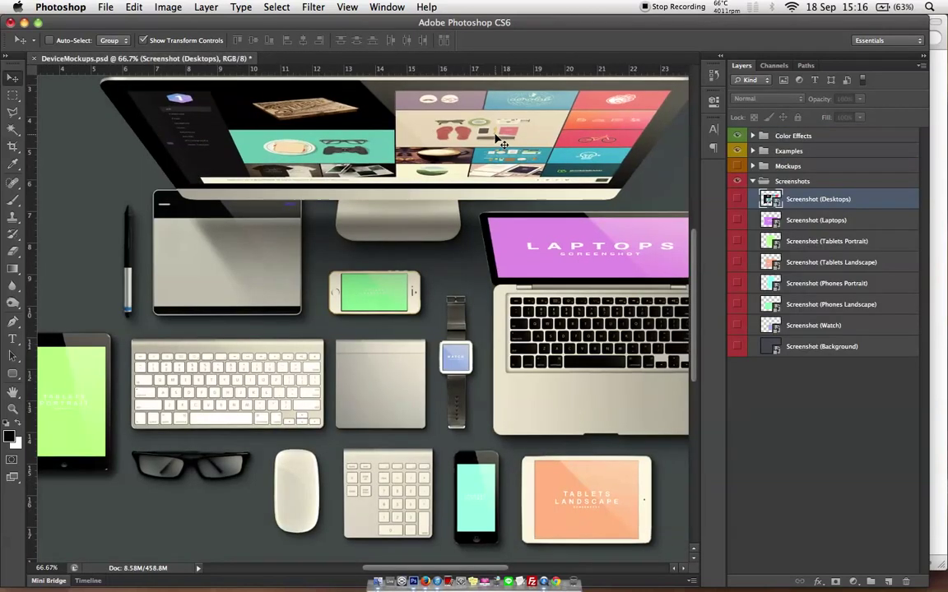
- Open the Screenshot (Laptops) smart object and place Laptop.jpg from the Video folder above the Replace This layer
{"action": "key", "text": "super+minus"}
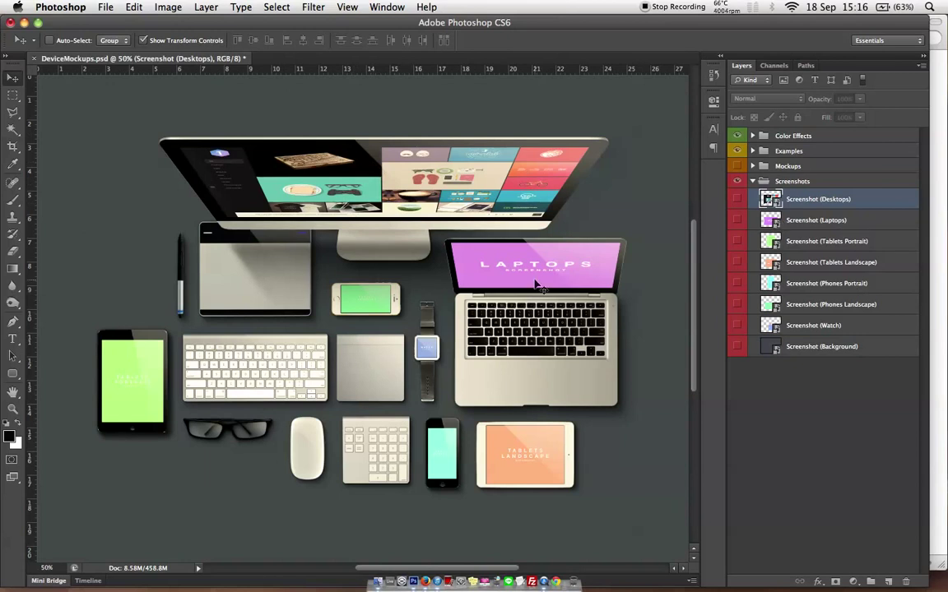
{"action": "double_click", "coordinate": [778, 229]}
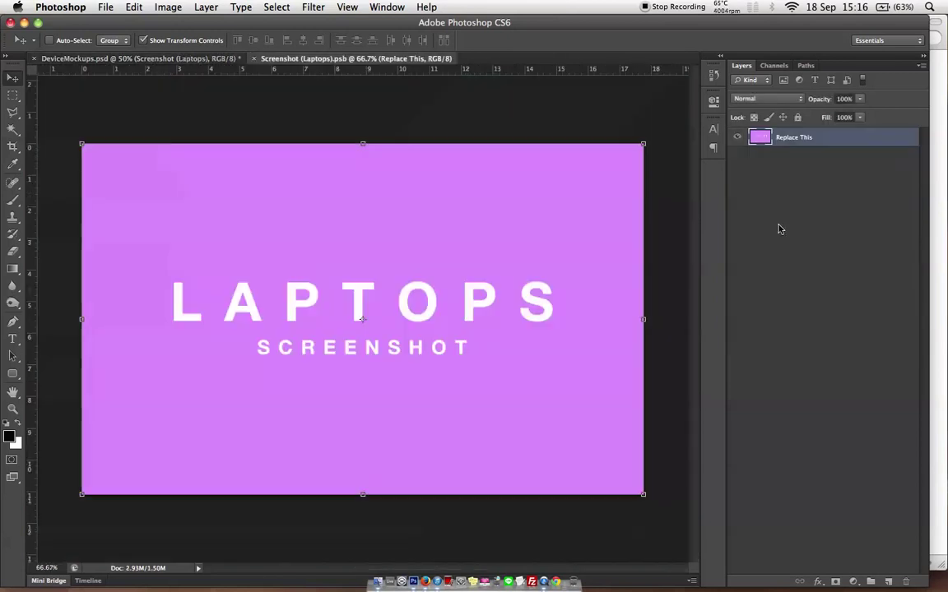
{"action": "left_click", "coordinate": [940, 286]}
{"action": "left_click_drag", "start_coordinate": [791, 150], "coordinate": [334, 283]}
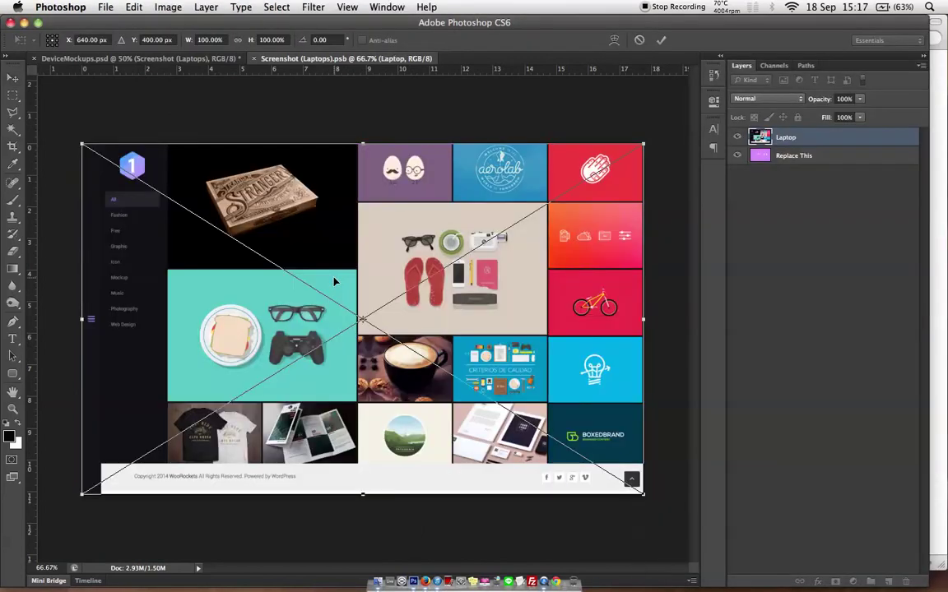
{"action": "key", "text": "Return"}
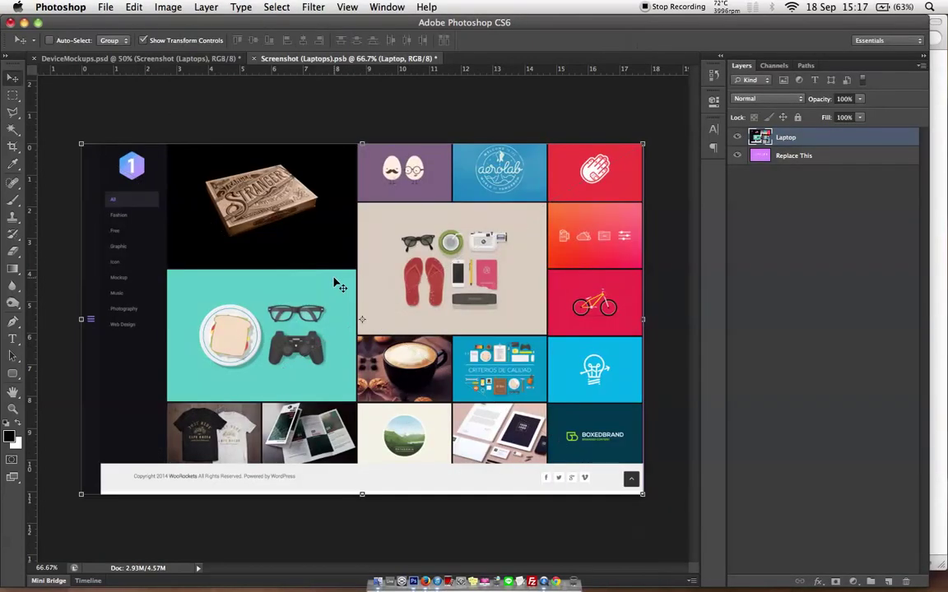
- Nudge the placed Laptop image horizontally to fit the canvas, then save and close the smart object
{"action": "key", "text": "Right"}
{"action": "key", "text": "Right"}
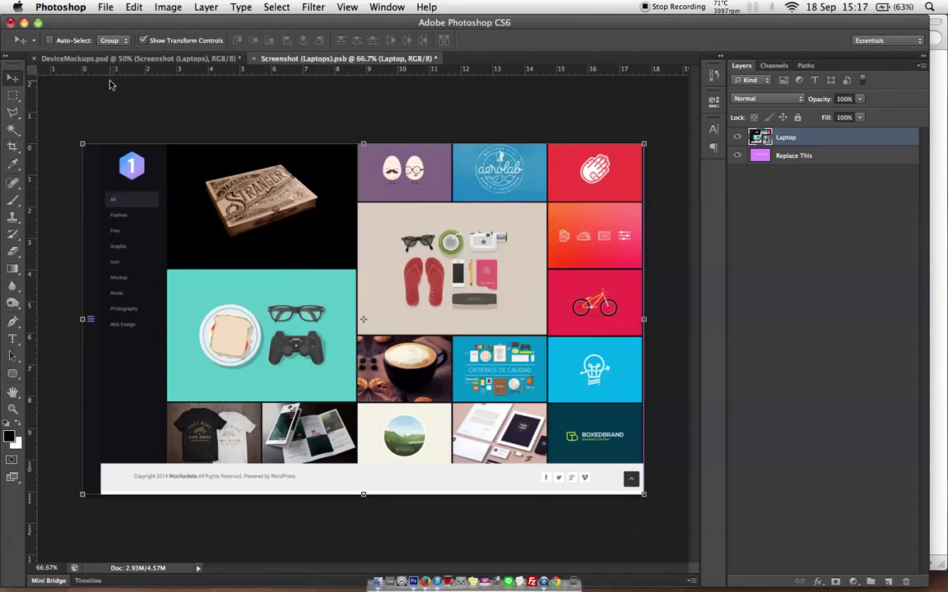
{"action": "key", "text": "Left"}
{"action": "left_click", "coordinate": [98, 7]}
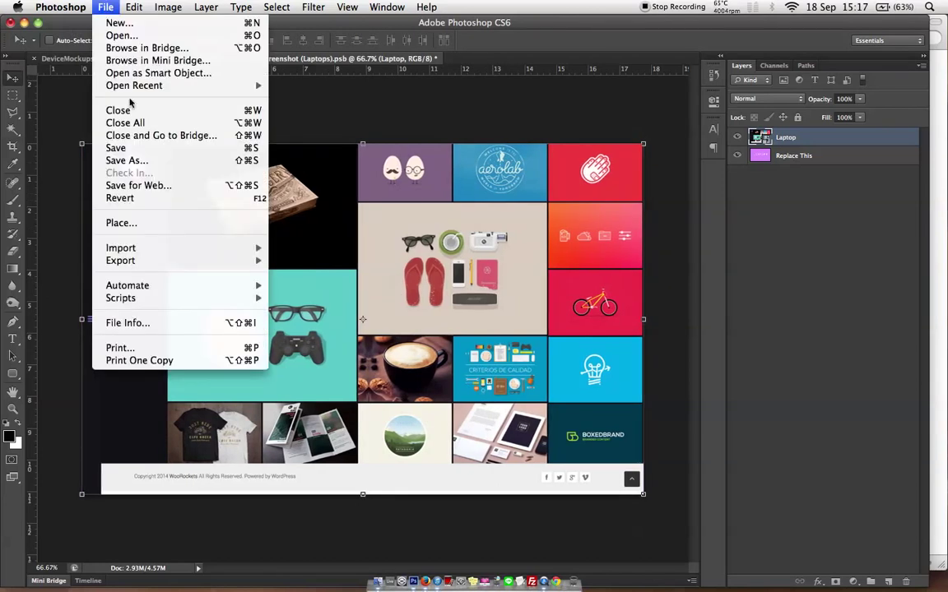
{"action": "left_click", "coordinate": [116, 149]}
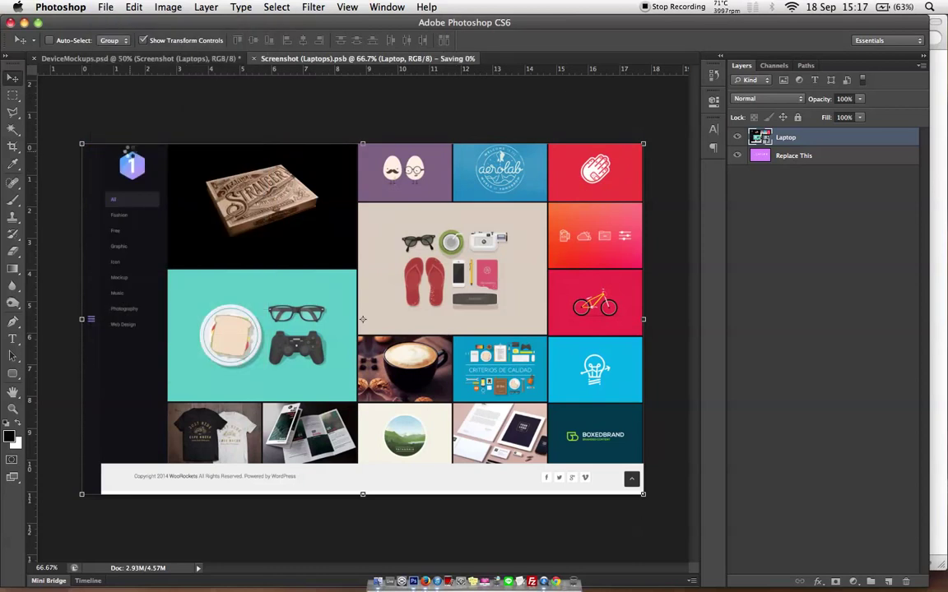
{"action": "left_click", "coordinate": [253, 58]}
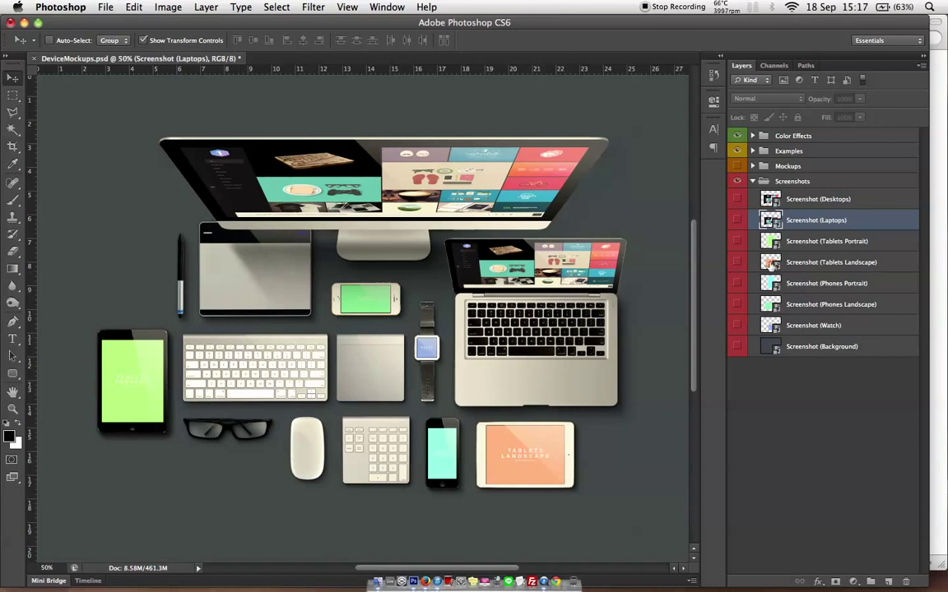
- Open the Screenshot (Tablets Portrait) smart object and place Tablet Portrait.jpg, aligned with the canvas edges
{"action": "left_click", "coordinate": [774, 244]}
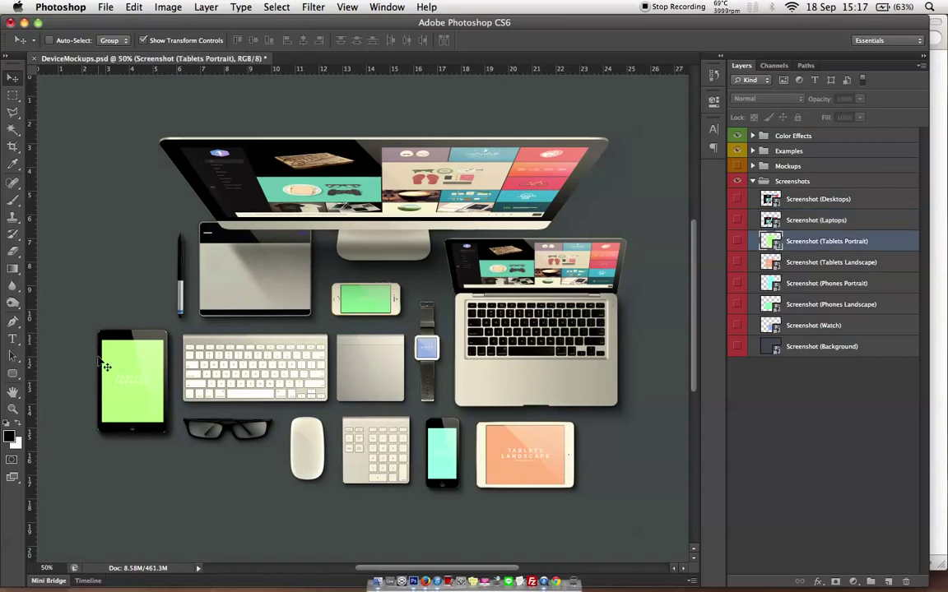
{"action": "double_click", "coordinate": [770, 242]}
{"action": "left_click", "coordinate": [943, 340]}
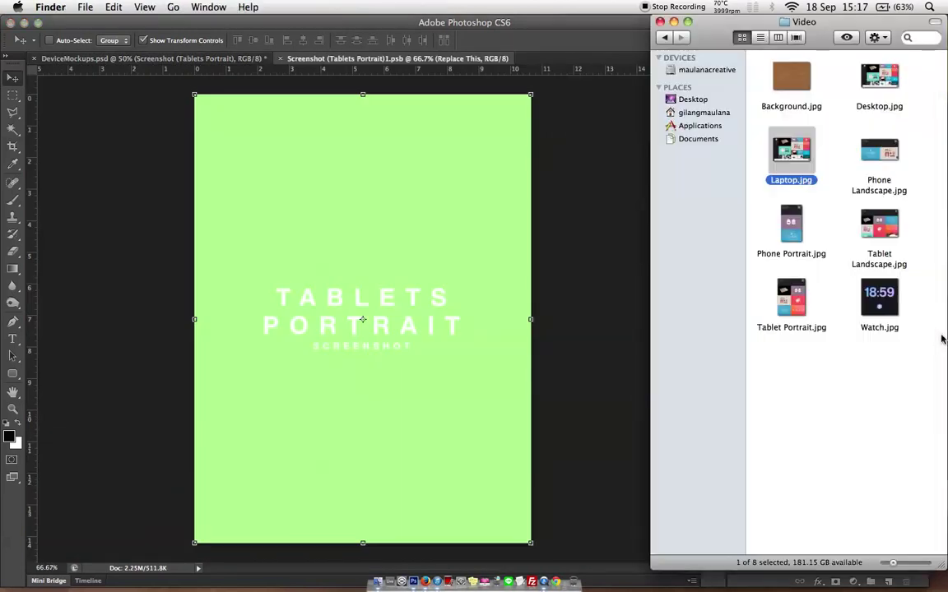
{"action": "left_click", "coordinate": [790, 300]}
{"action": "left_click_drag", "start_coordinate": [791, 300], "coordinate": [392, 278]}
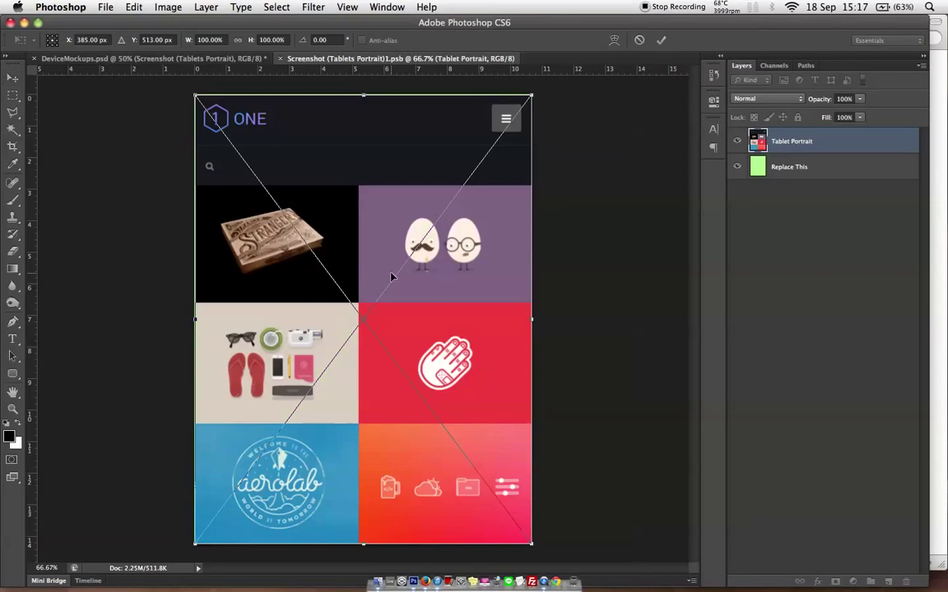
{"action": "key", "text": "Up"}
{"action": "key", "text": "Return"}
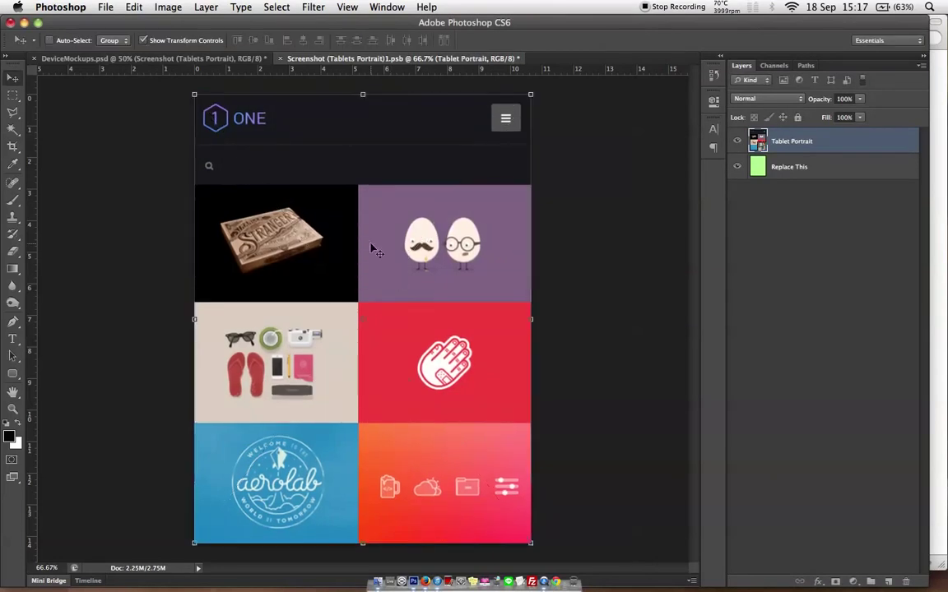
- Save the Tablets Portrait smart object and close it to update the mockup
{"action": "left_click", "coordinate": [105, 6]}
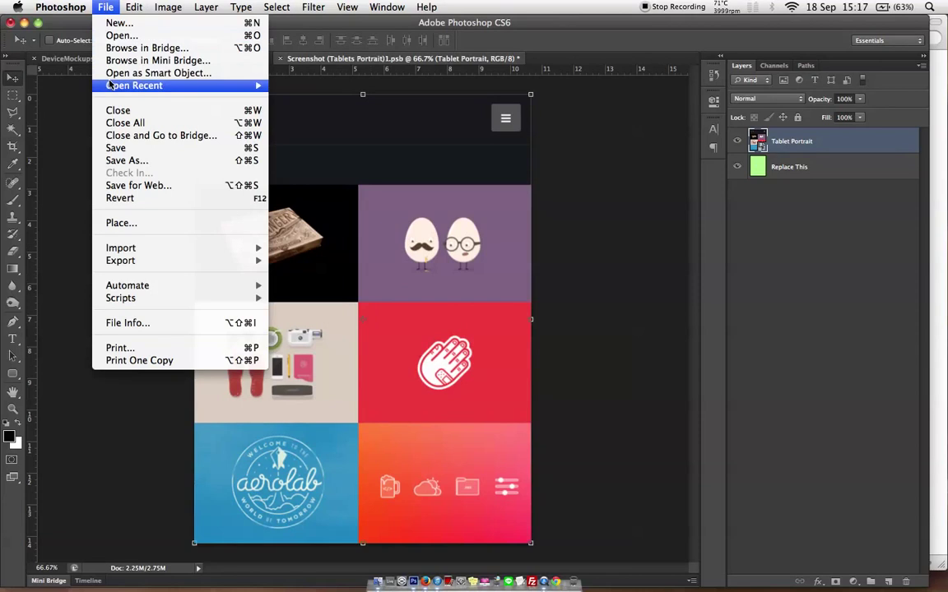
{"action": "left_click", "coordinate": [116, 148]}
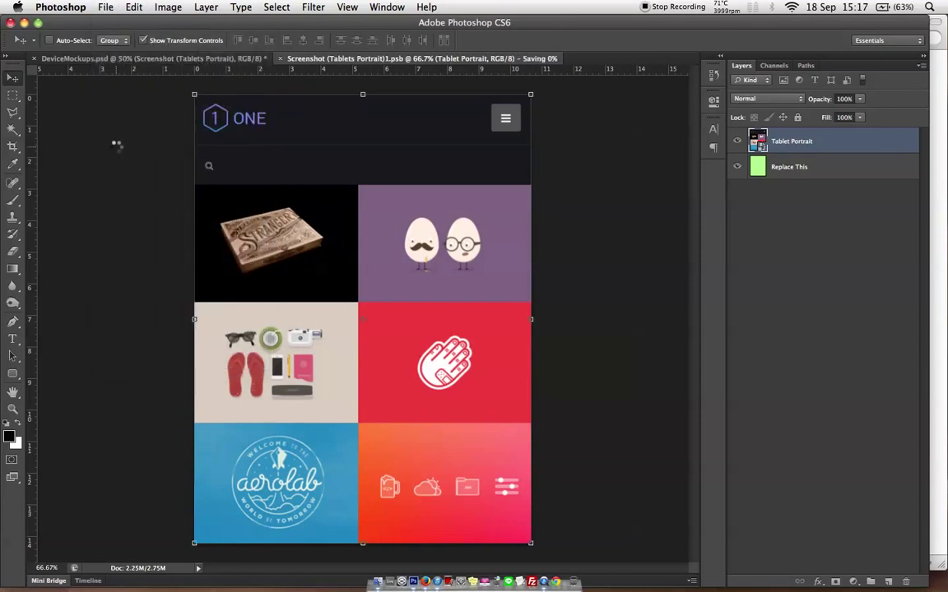
{"action": "left_click", "coordinate": [281, 59]}
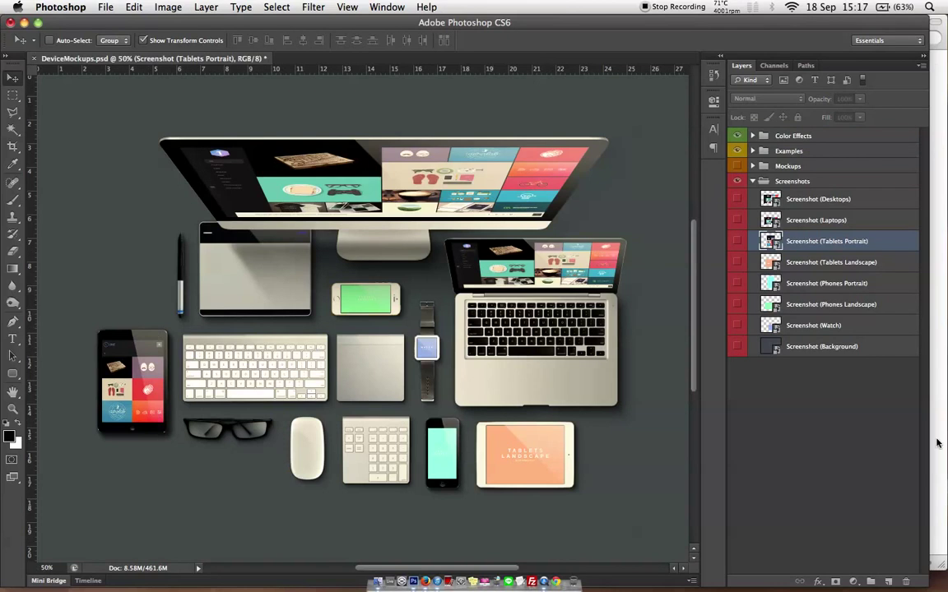
- Open the Screenshot (Tablets Landscape) smart object and place Tablet Landscape.jpg from the Video folder above the Replace This layer
{"action": "left_click", "coordinate": [855, 272]}
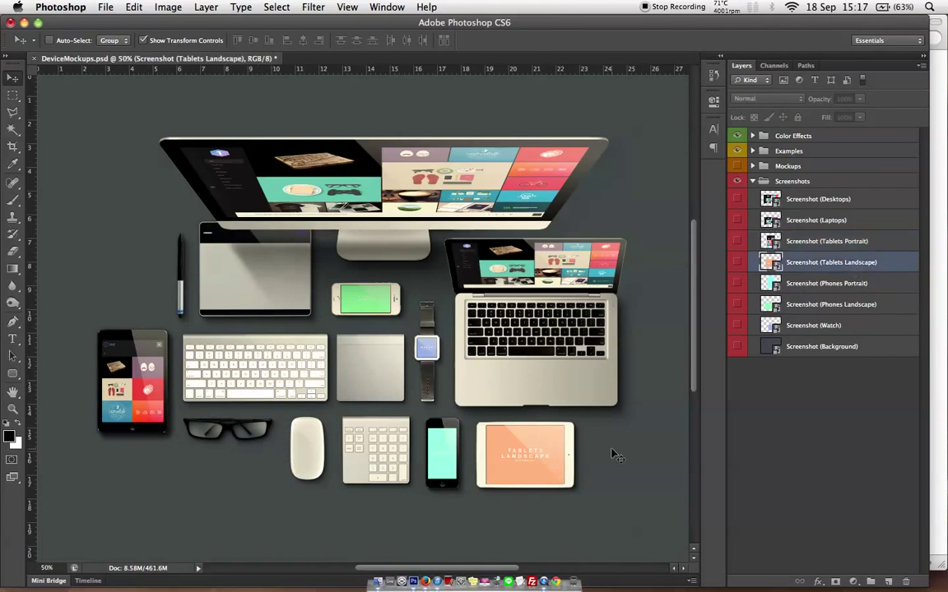
{"action": "double_click", "coordinate": [771, 263]}
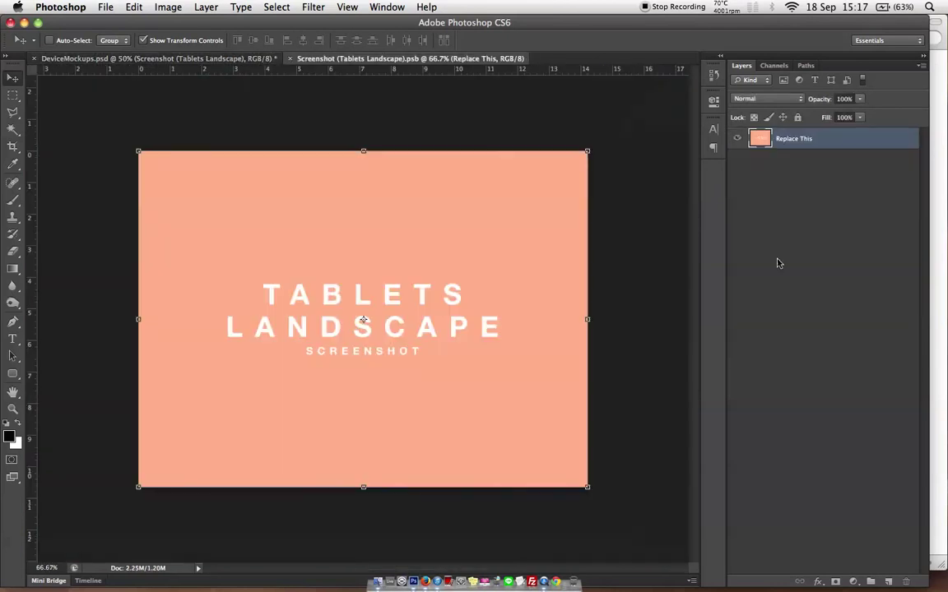
{"action": "left_click", "coordinate": [943, 310]}
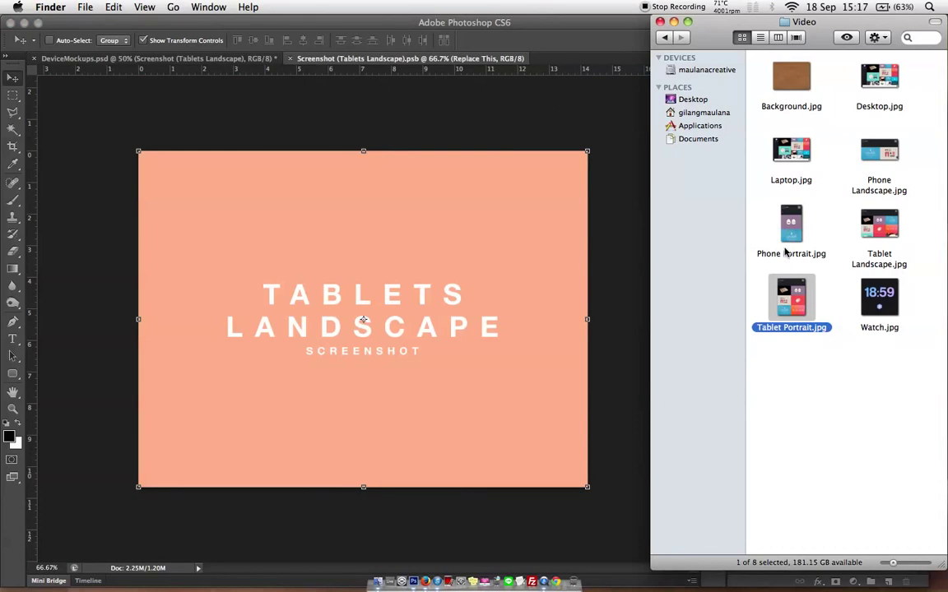
{"action": "left_click_drag", "start_coordinate": [874, 232], "coordinate": [434, 275]}
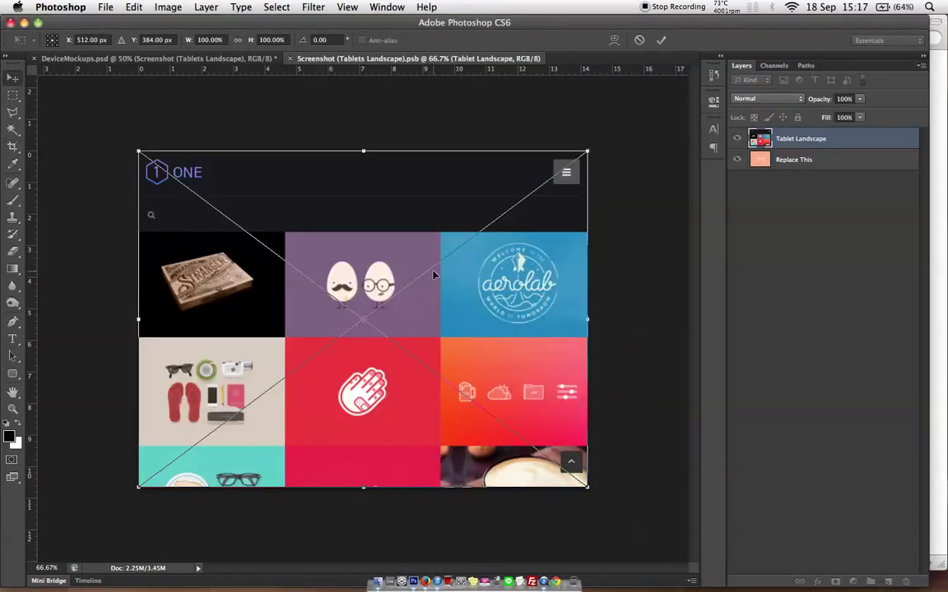
{"action": "key", "text": "Return"}
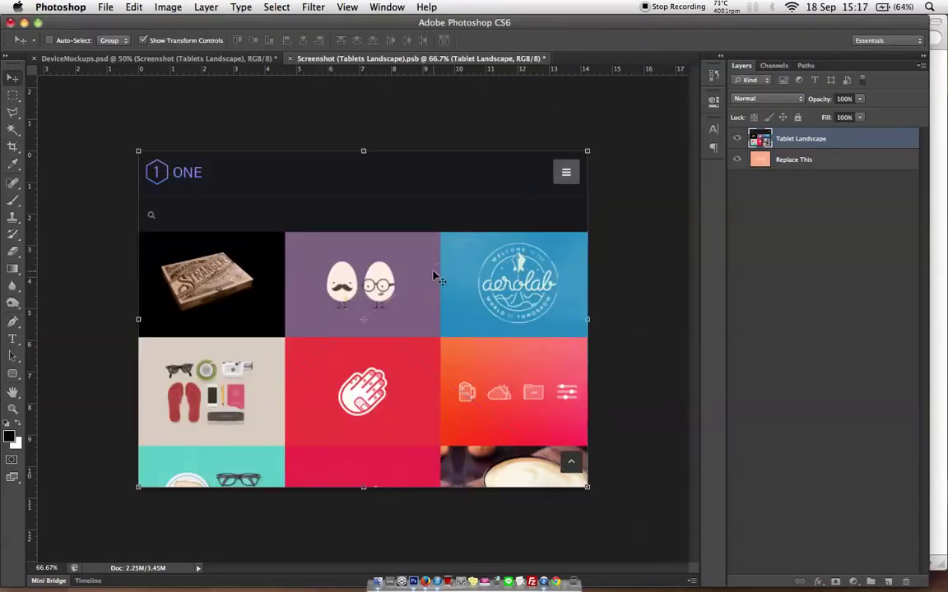
- Save the Tablets Landscape smart object and close it to update the mockup
{"action": "left_click", "coordinate": [106, 8]}
{"action": "left_click", "coordinate": [115, 136]}
{"action": "left_click", "coordinate": [289, 59]}
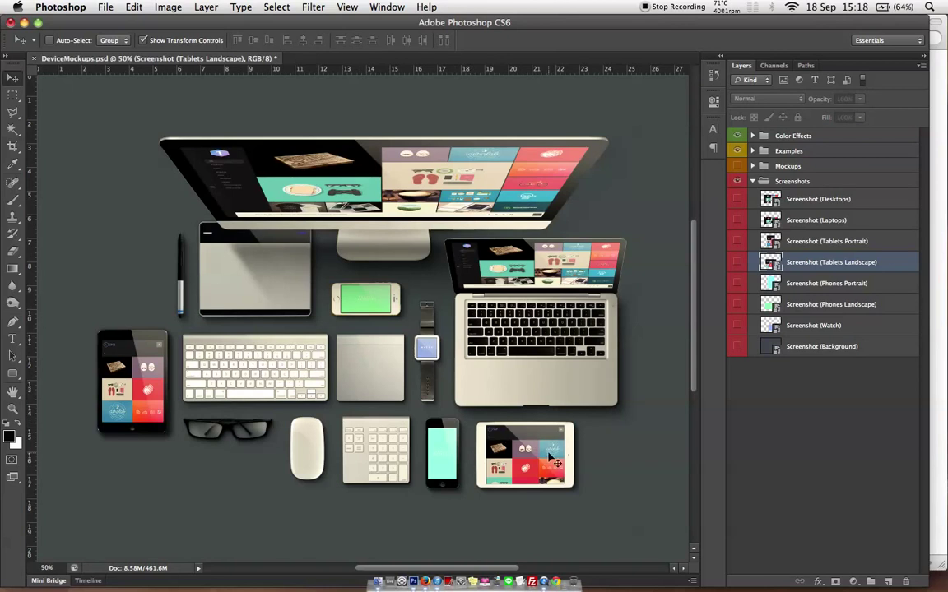
- Open the Screenshot (Phones Portrait) smart object and place Phone Portrait.jpg from the Video folder over its placeholder
{"action": "double_click", "coordinate": [772, 283]}
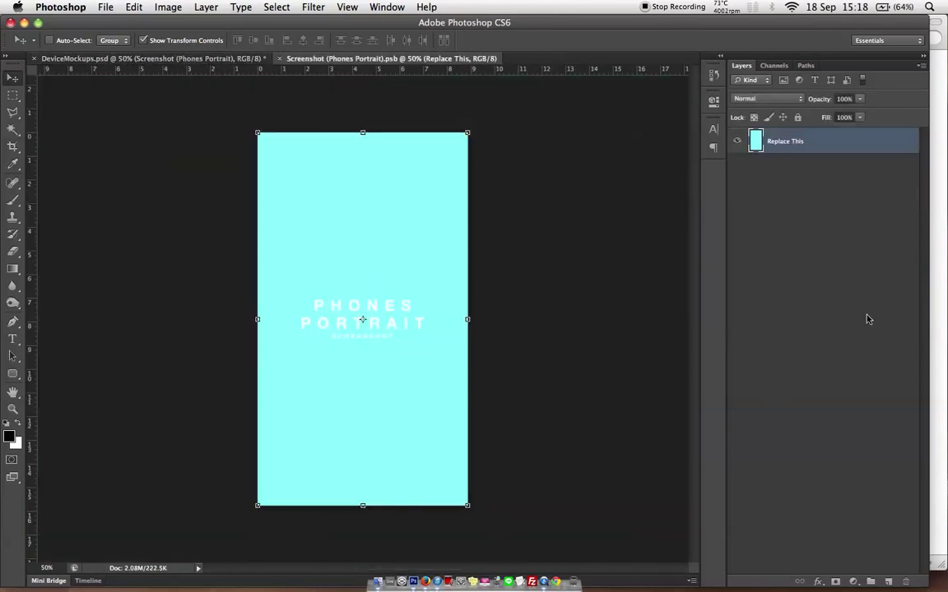
{"action": "left_click", "coordinate": [944, 288]}
{"action": "left_click_drag", "start_coordinate": [791, 224], "coordinate": [343, 235]}
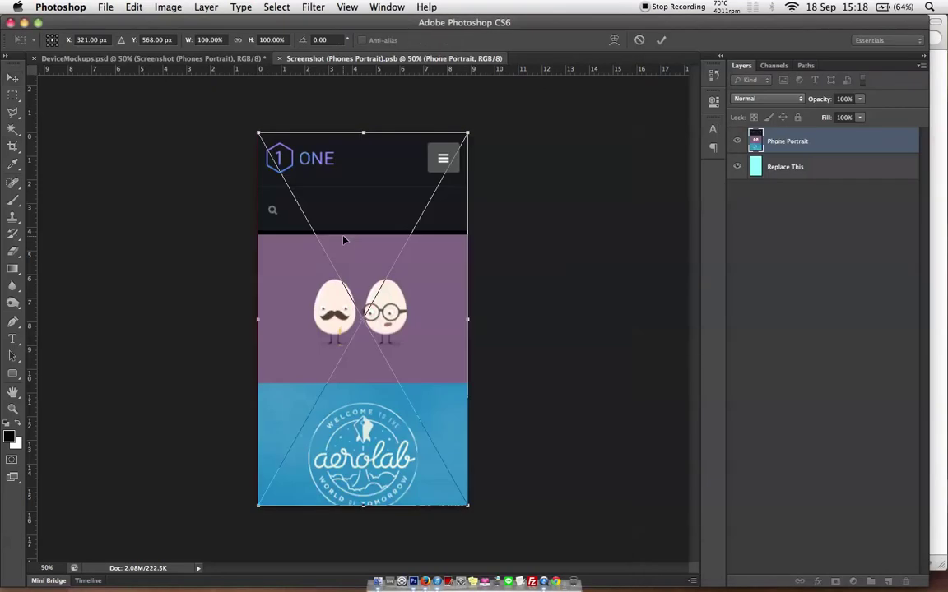
{"action": "key", "text": "Return"}
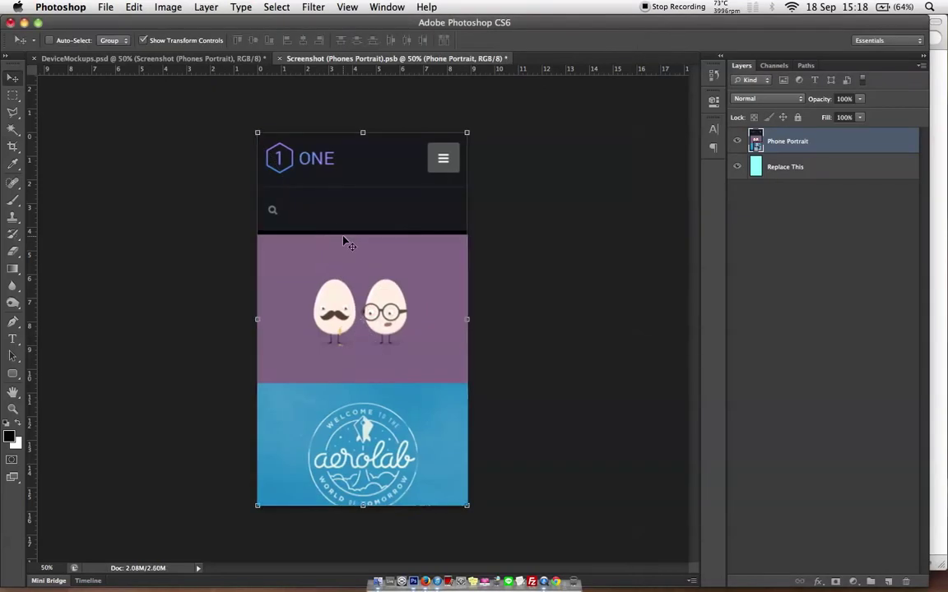
- Save the Phones Portrait smart object and close it to return to the mockup
{"action": "left_click", "coordinate": [106, 6]}
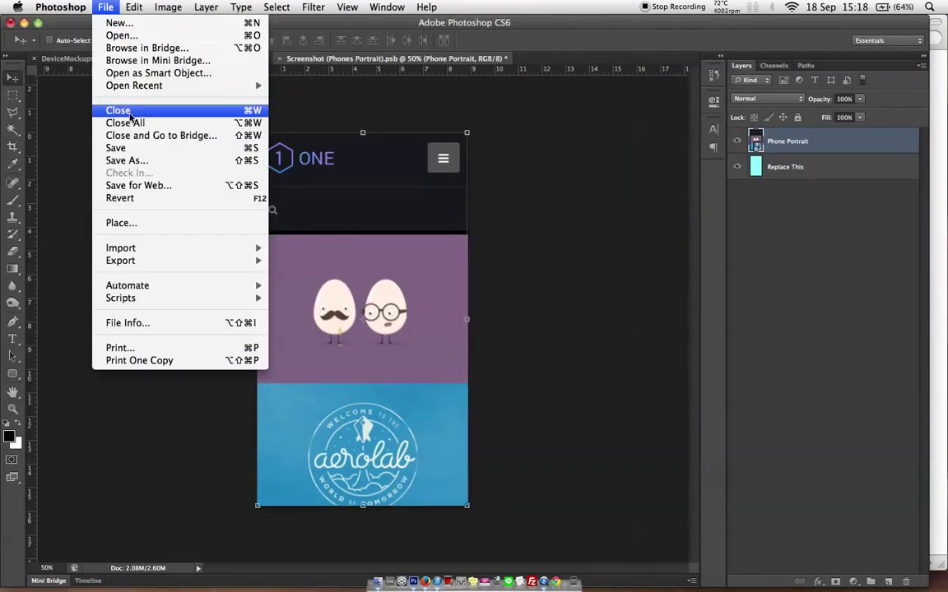
{"action": "left_click", "coordinate": [126, 146]}
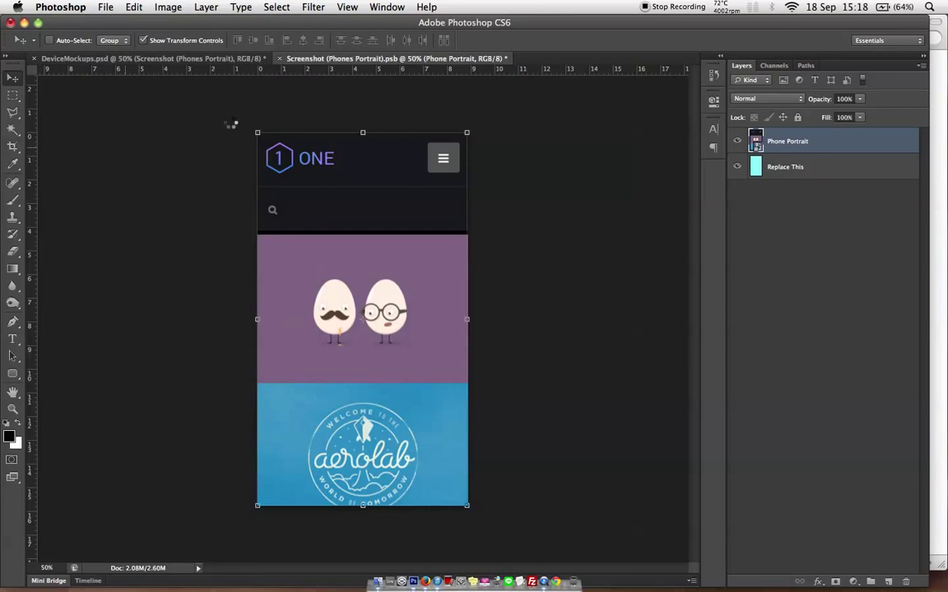
{"action": "left_click", "coordinate": [280, 60]}
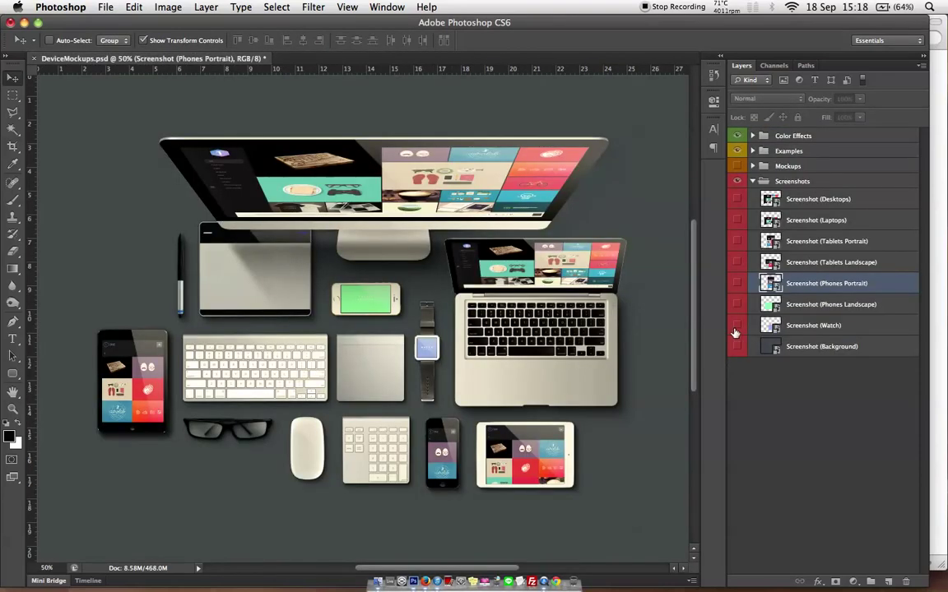
- Open the Screenshot (Phones Landscape) smart object and place Phone Landscape.jpg from the Video folder over its placeholder
{"action": "double_click", "coordinate": [770, 304]}
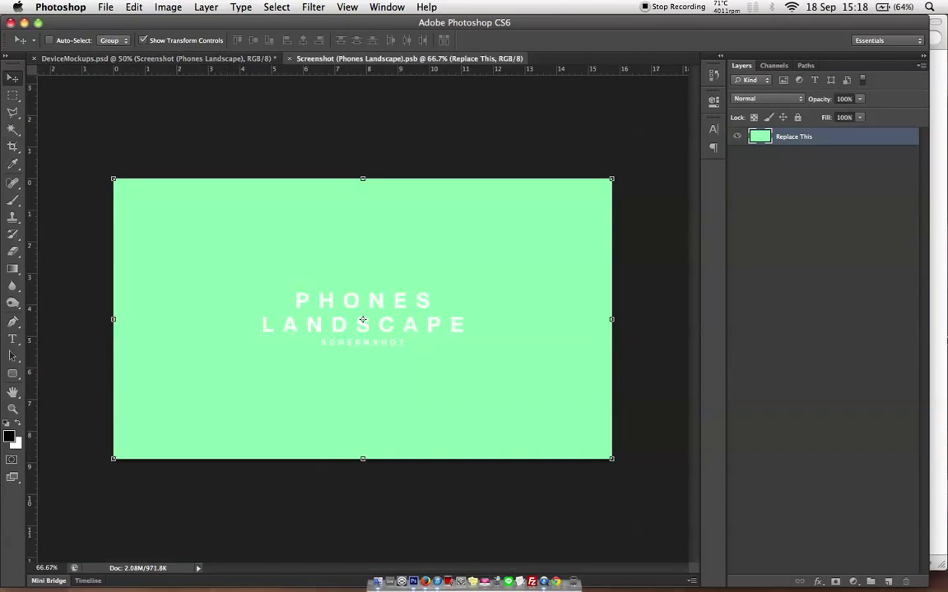
{"action": "left_click", "coordinate": [939, 316]}
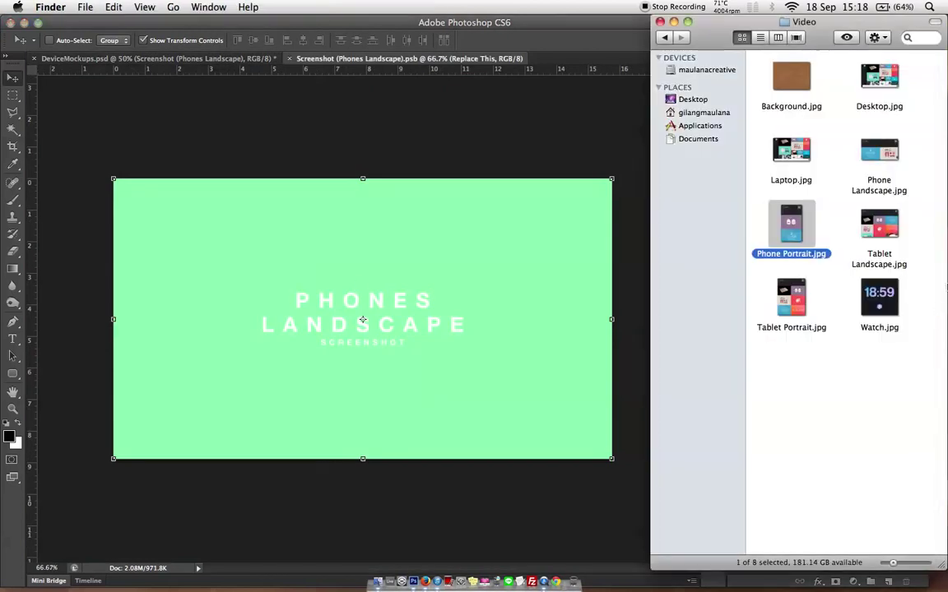
{"action": "left_click_drag", "start_coordinate": [879, 152], "coordinate": [313, 326]}
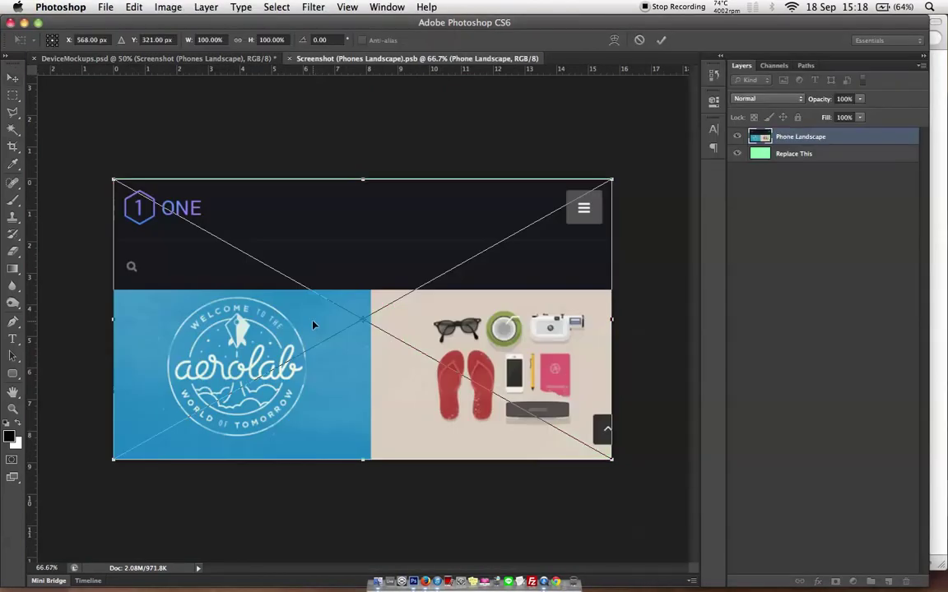
{"action": "key", "text": "Return"}
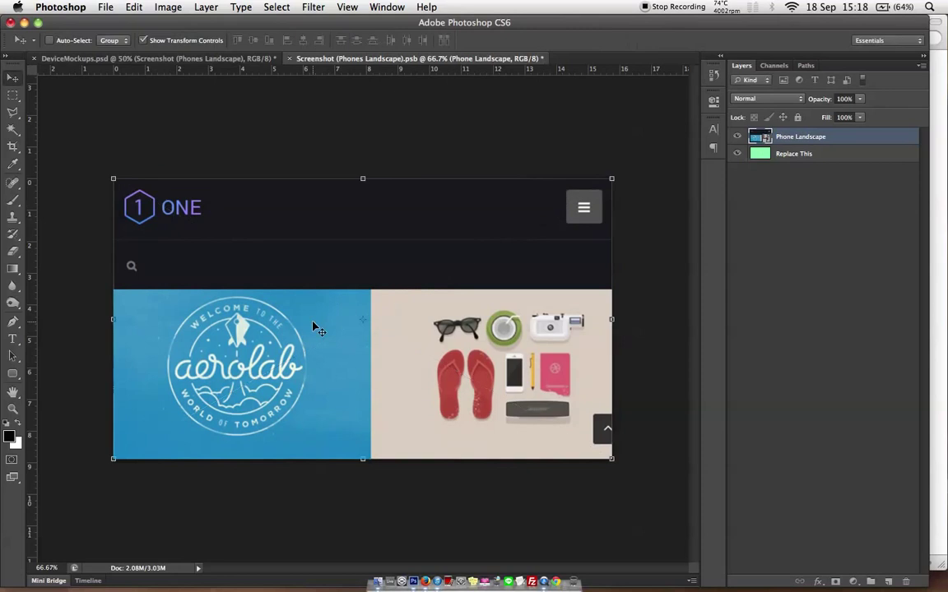
- Switch to the Rectangular Marquee tool, then save and close the Phones Landscape smart object
{"action": "left_click", "coordinate": [12, 92]}
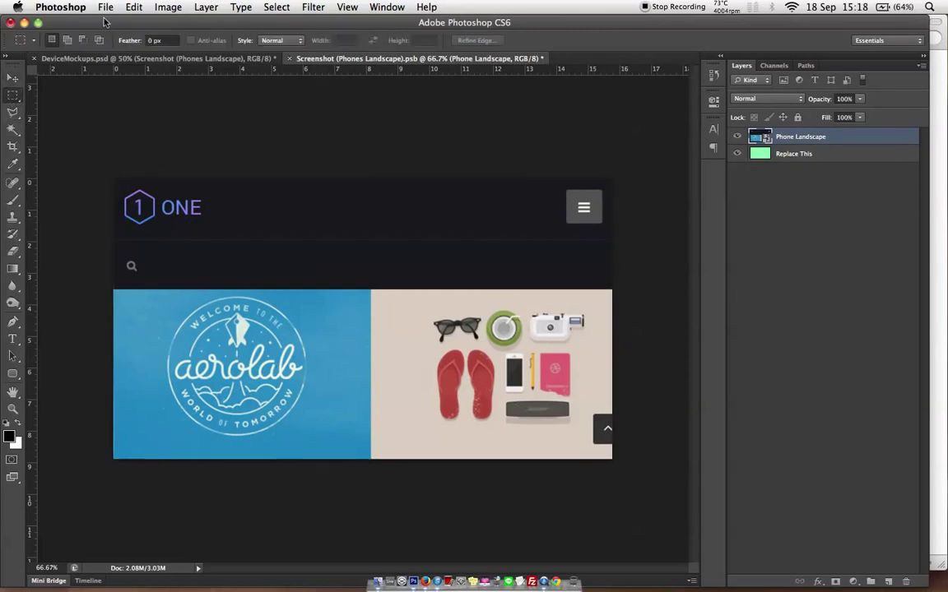
{"action": "left_click", "coordinate": [107, 8]}
{"action": "left_click", "coordinate": [115, 148]}
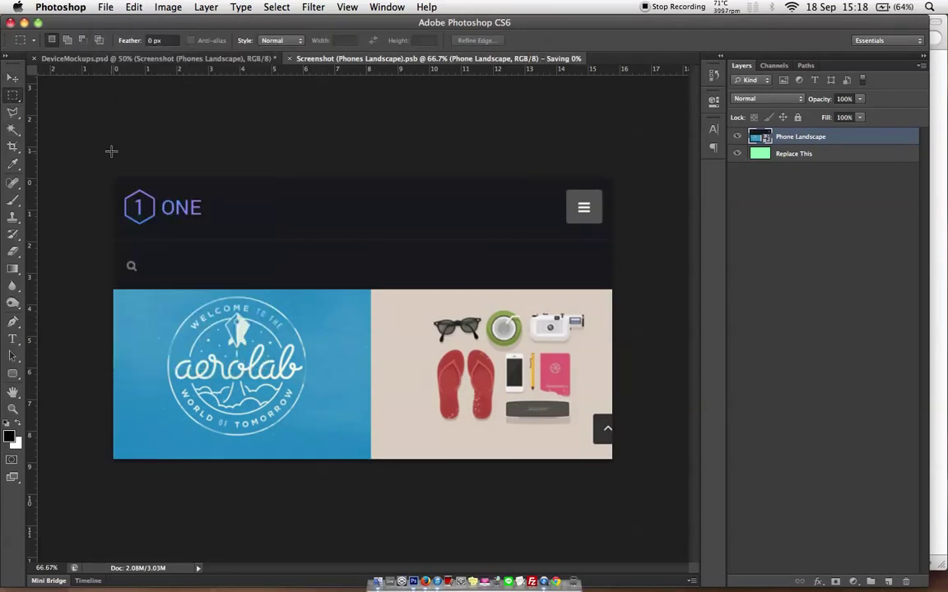
{"action": "left_click", "coordinate": [289, 59]}
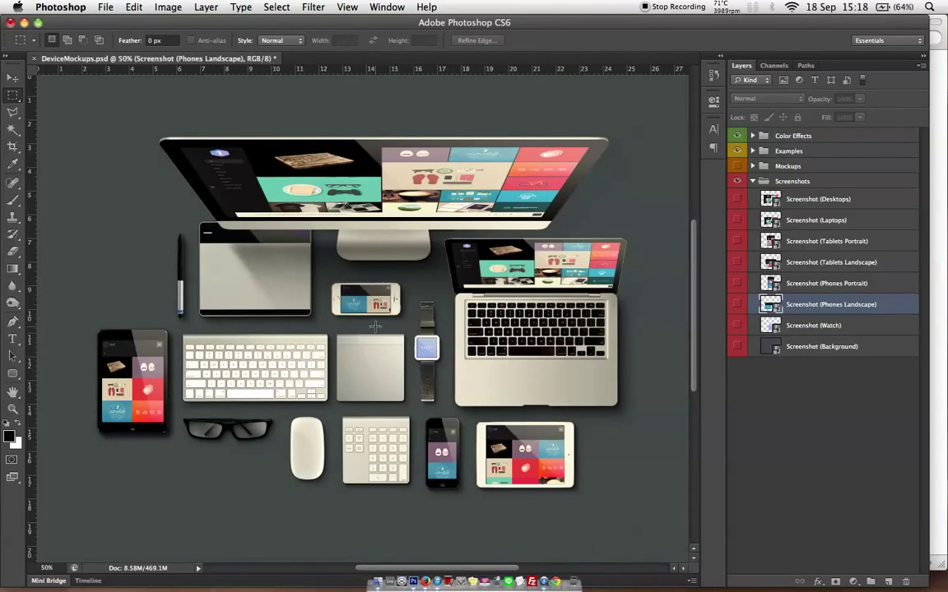
- Open the Screenshot (Watch) smart object and place Watch.jpg from the Video folder above the Replace This layer
{"action": "key", "text": "alt+bracketleft"}
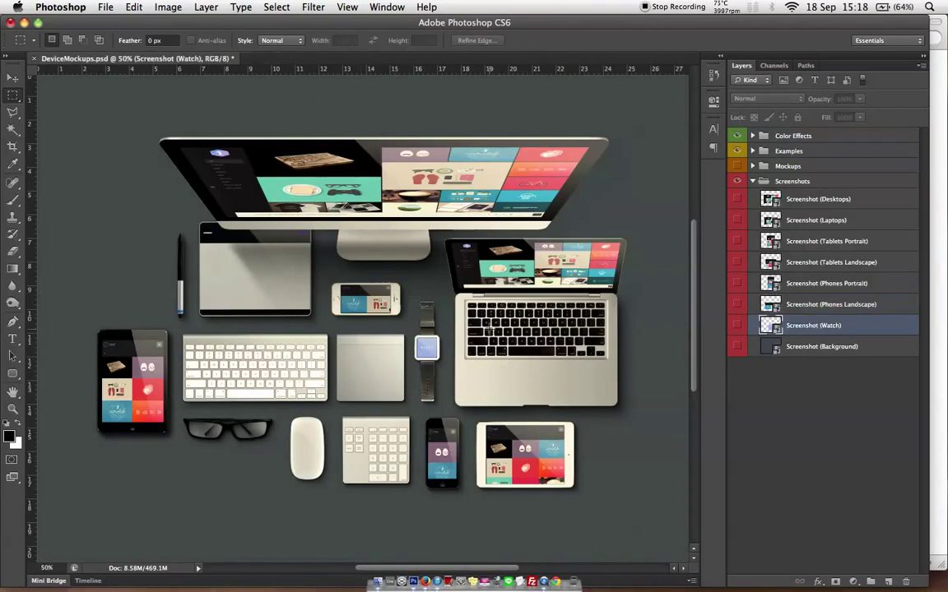
{"action": "double_click", "coordinate": [771, 326]}
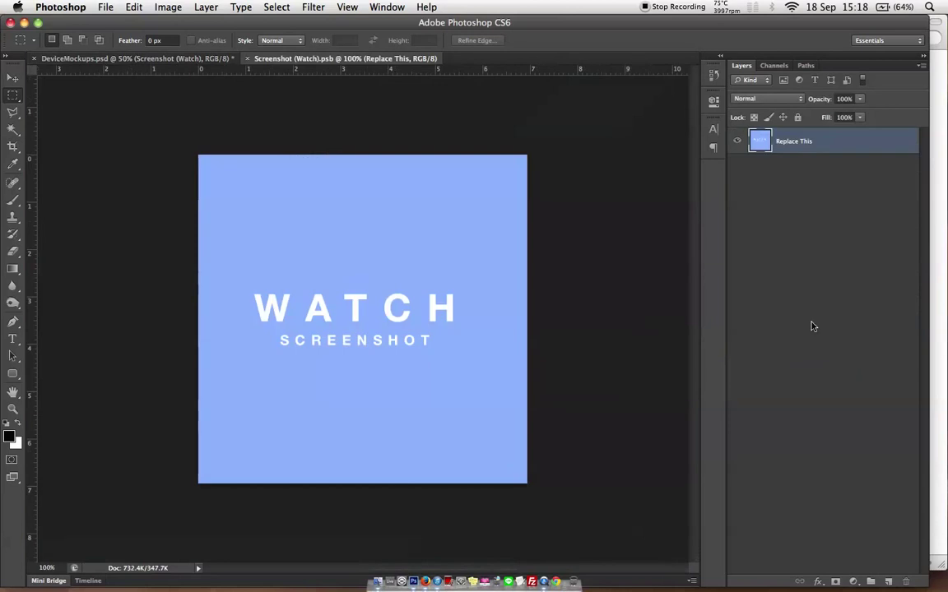
{"action": "left_click", "coordinate": [937, 364]}
{"action": "left_click_drag", "start_coordinate": [880, 298], "coordinate": [261, 264]}
{"action": "key", "text": "Return"}
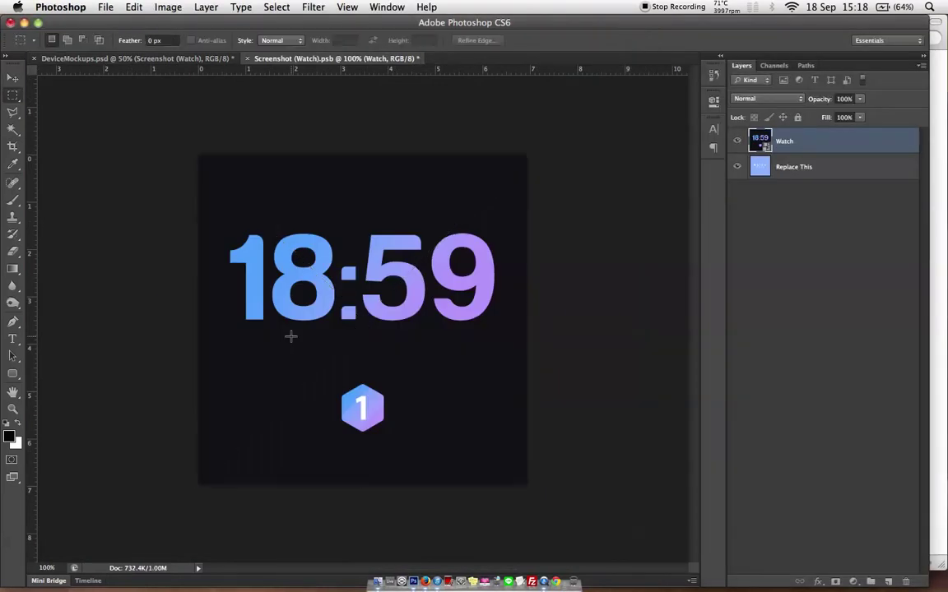
- Save the Watch smart object and close it to update the watch in the mockup
{"action": "left_click", "coordinate": [97, 8]}
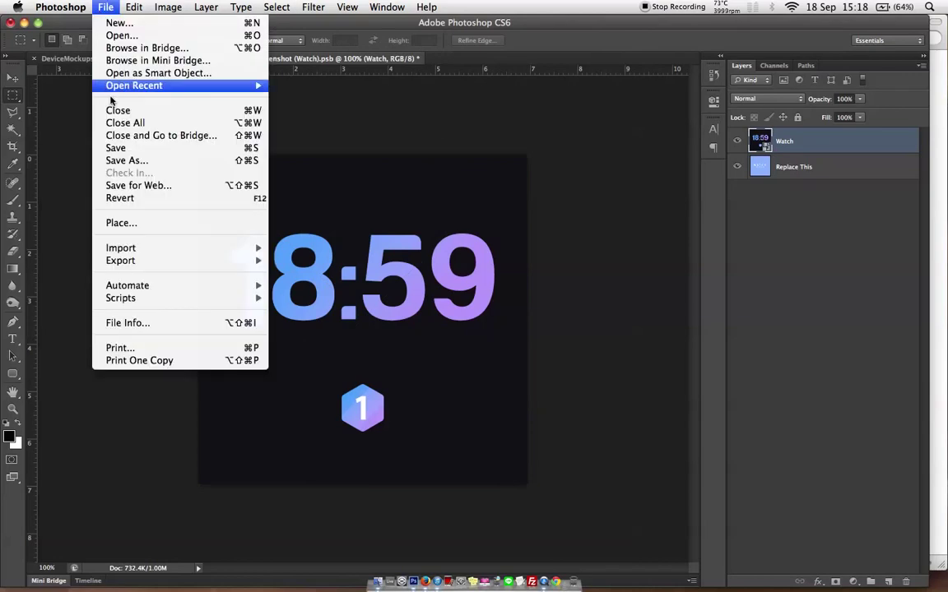
{"action": "left_click", "coordinate": [117, 149]}
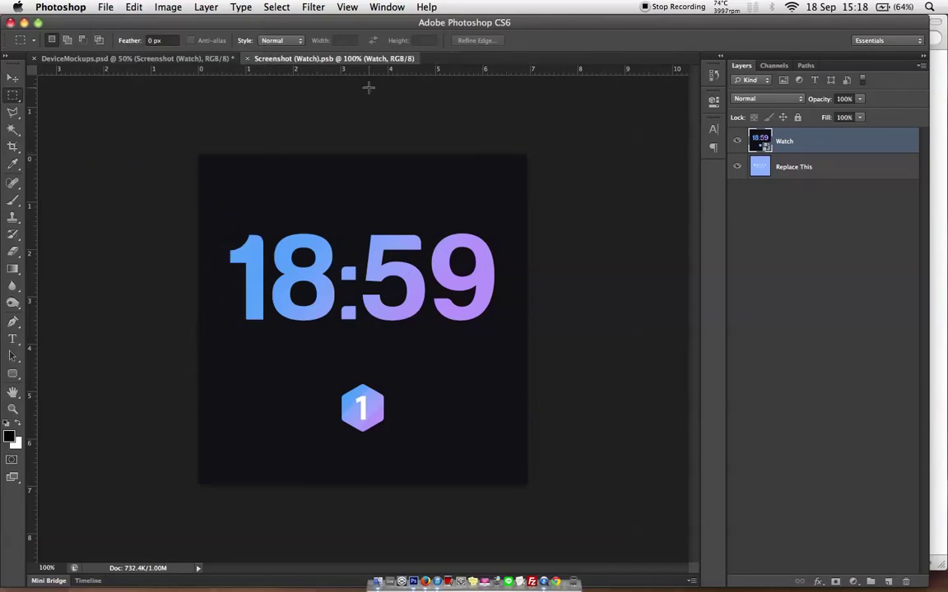
{"action": "left_click", "coordinate": [246, 59]}
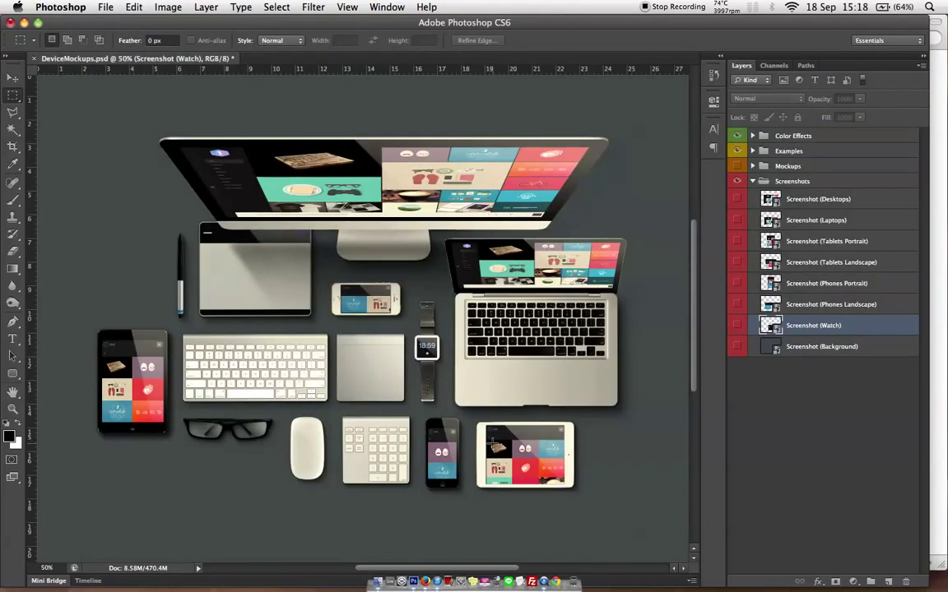
- Open the Screenshot (Background) smart object and place the wood texture Background.jpg from the Video folder above the Replace This layer
{"action": "left_click", "coordinate": [809, 349]}
{"action": "key", "text": "super+minus"}
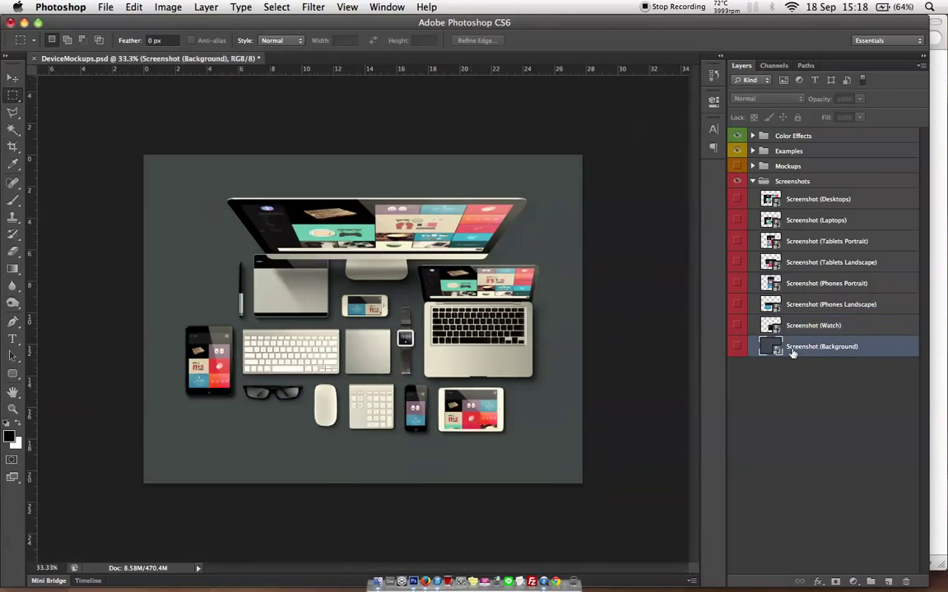
{"action": "left_click", "coordinate": [806, 331]}
{"action": "left_click", "coordinate": [787, 349]}
{"action": "double_click", "coordinate": [774, 349]}
{"action": "key", "text": "super+Tab"}
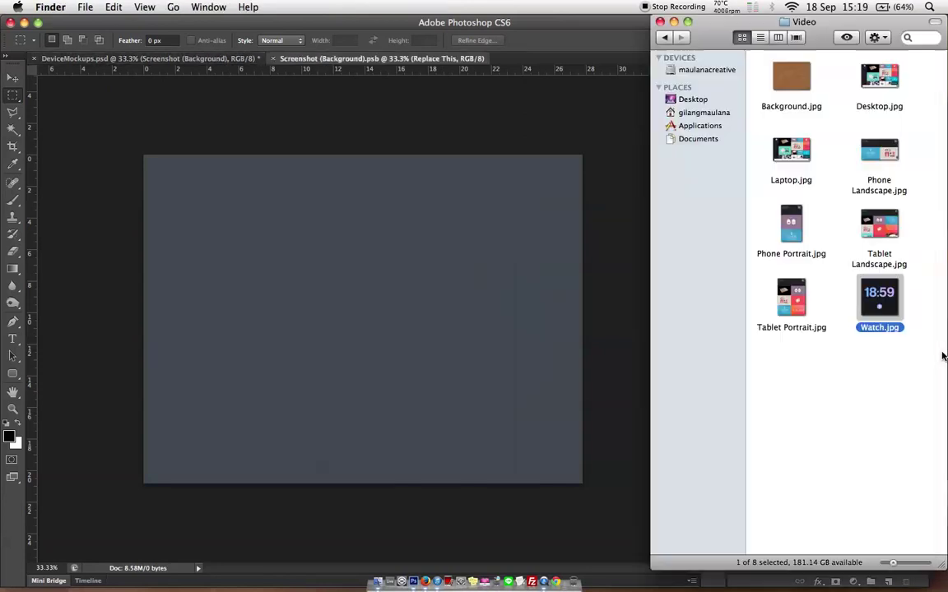
{"action": "left_click_drag", "start_coordinate": [795, 85], "coordinate": [353, 317]}
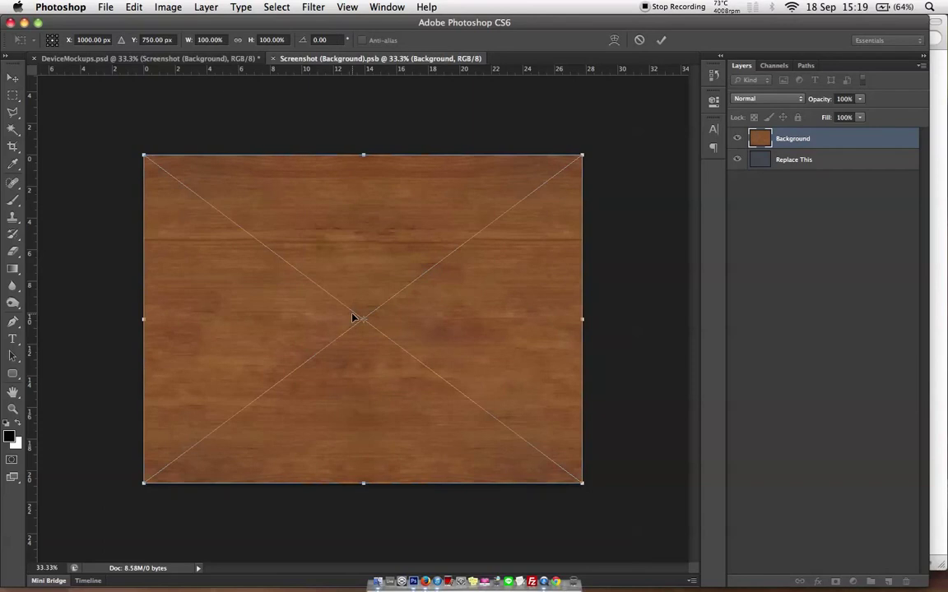
{"action": "key", "text": "Return"}
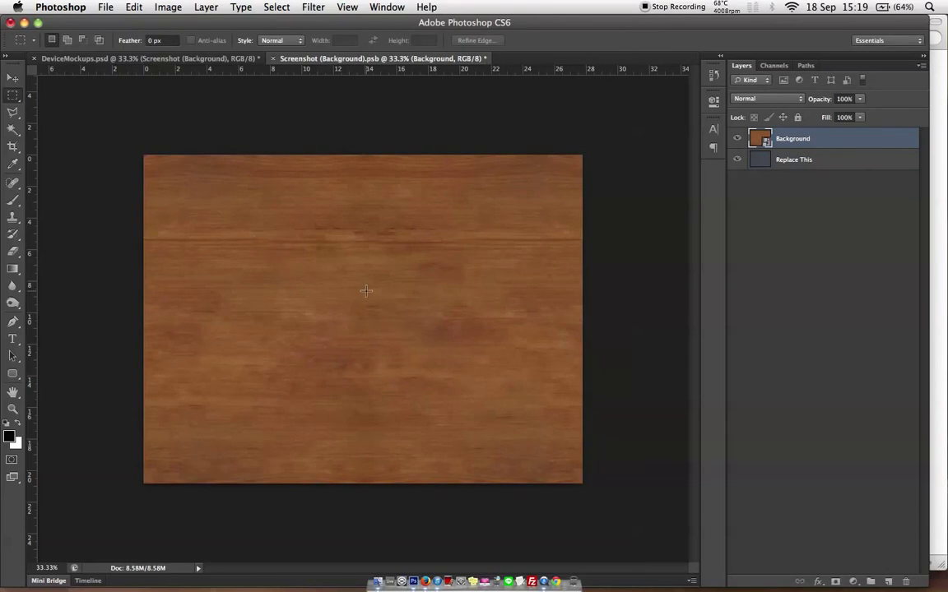
- Save the Background smart object and close it to apply the wood background to the mockup
{"action": "left_click", "coordinate": [110, 8]}
{"action": "left_click", "coordinate": [107, 125]}
{"action": "left_click", "coordinate": [272, 59]}
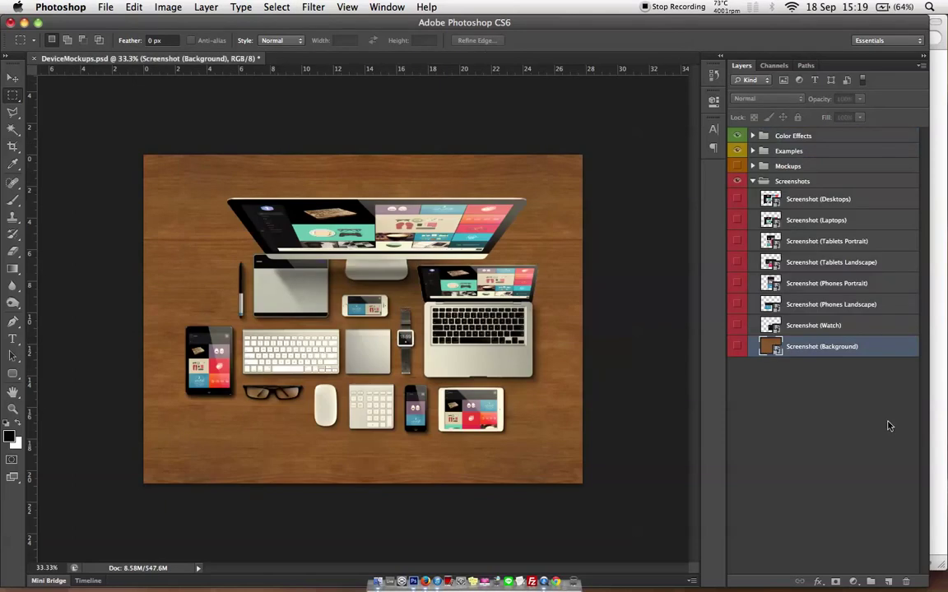
- Collapse the Screenshots group, expand the Examples group and hide example layout 6
{"action": "left_click", "coordinate": [752, 181]}
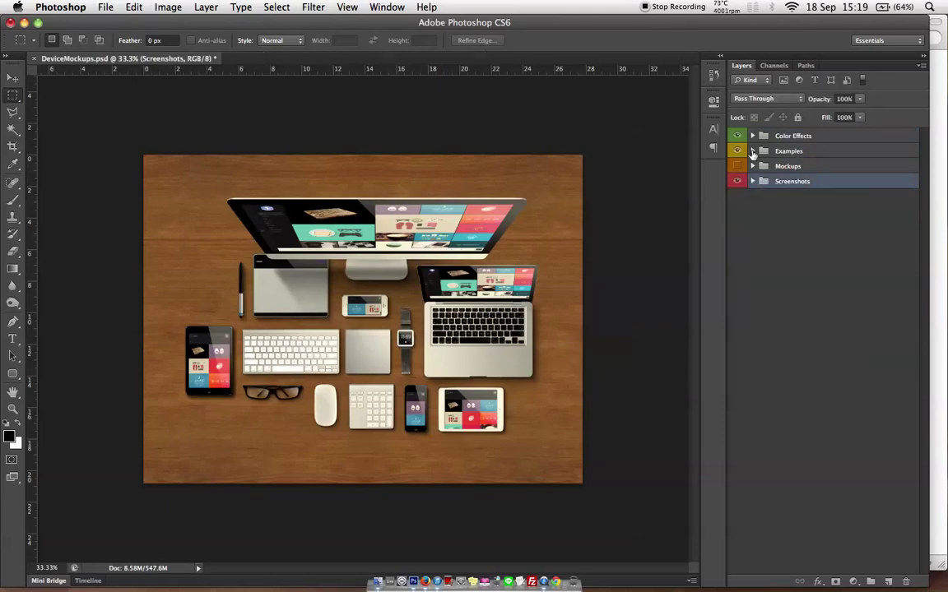
{"action": "left_click", "coordinate": [752, 151]}
{"action": "left_click", "coordinate": [737, 241]}
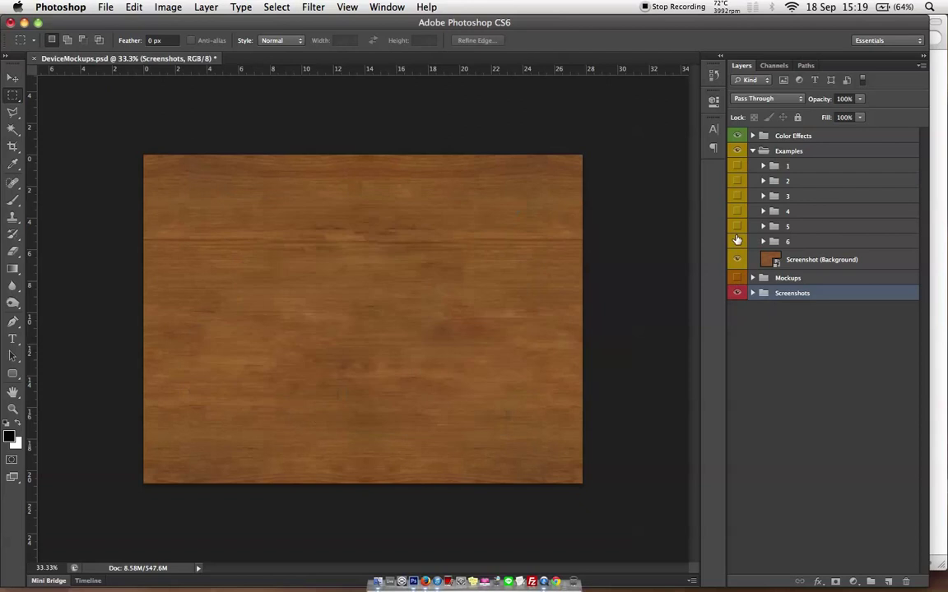
- Preview example layouts 1 through 5 one at a time, hiding each before showing the next
{"action": "left_click", "coordinate": [737, 166]}
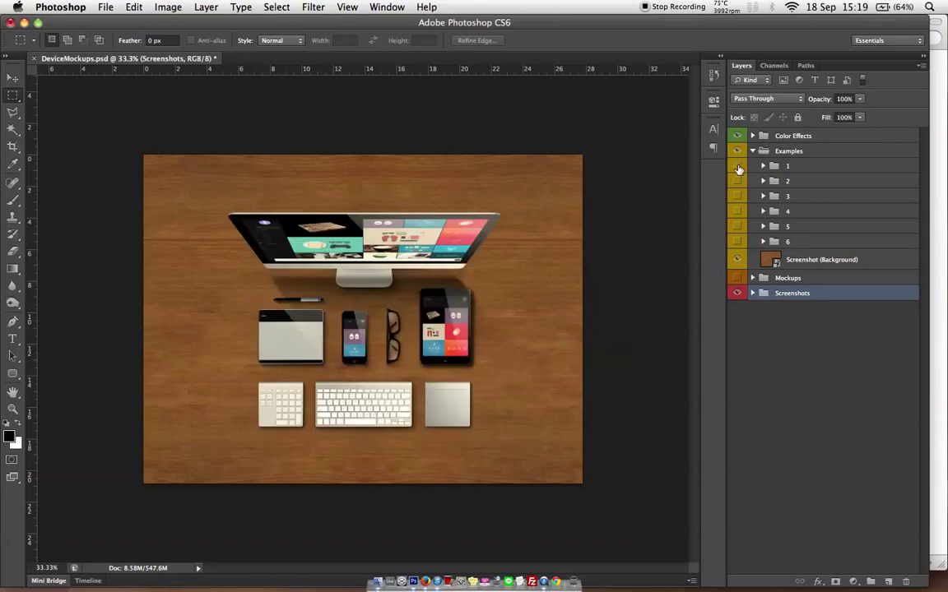
{"action": "left_click", "coordinate": [738, 167]}
{"action": "left_click", "coordinate": [737, 181]}
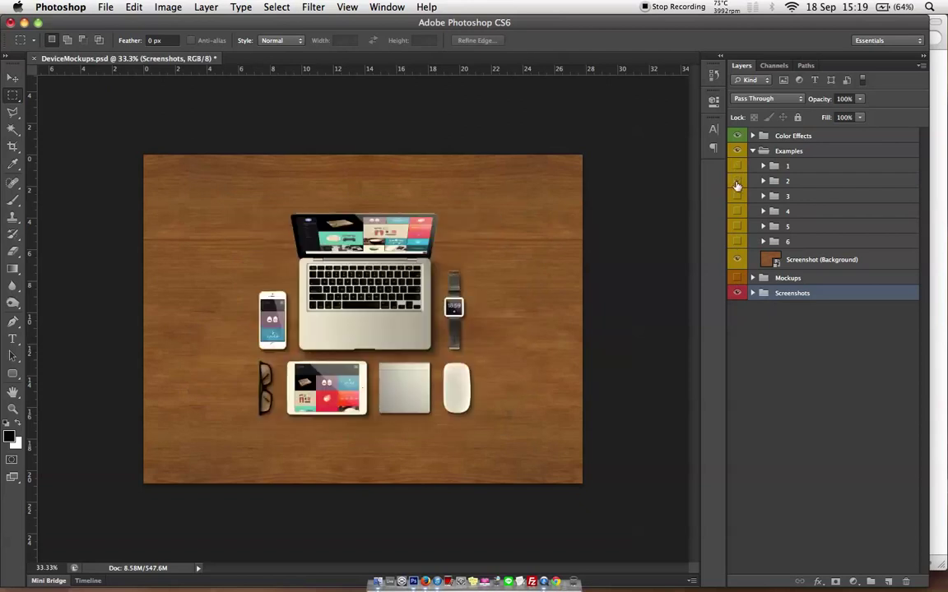
{"action": "left_click", "coordinate": [737, 182]}
{"action": "left_click", "coordinate": [737, 196]}
{"action": "left_click", "coordinate": [736, 197]}
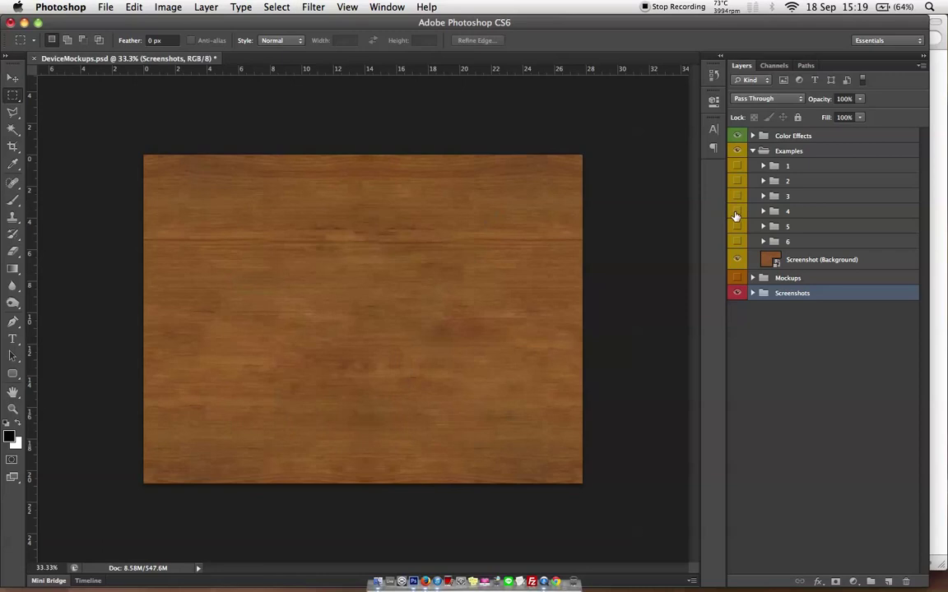
{"action": "left_click", "coordinate": [736, 213]}
{"action": "left_click", "coordinate": [736, 212]}
{"action": "left_click", "coordinate": [738, 227]}
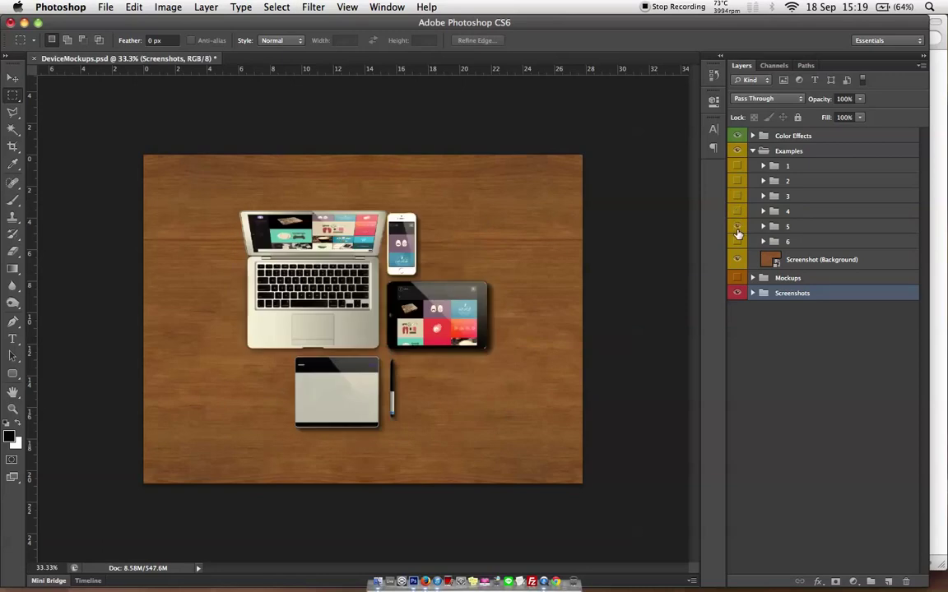
{"action": "left_click", "coordinate": [738, 227]}
- Show example layout 6, expand its group and move the iMac Desktop group slightly to the left
{"action": "left_click", "coordinate": [737, 242]}
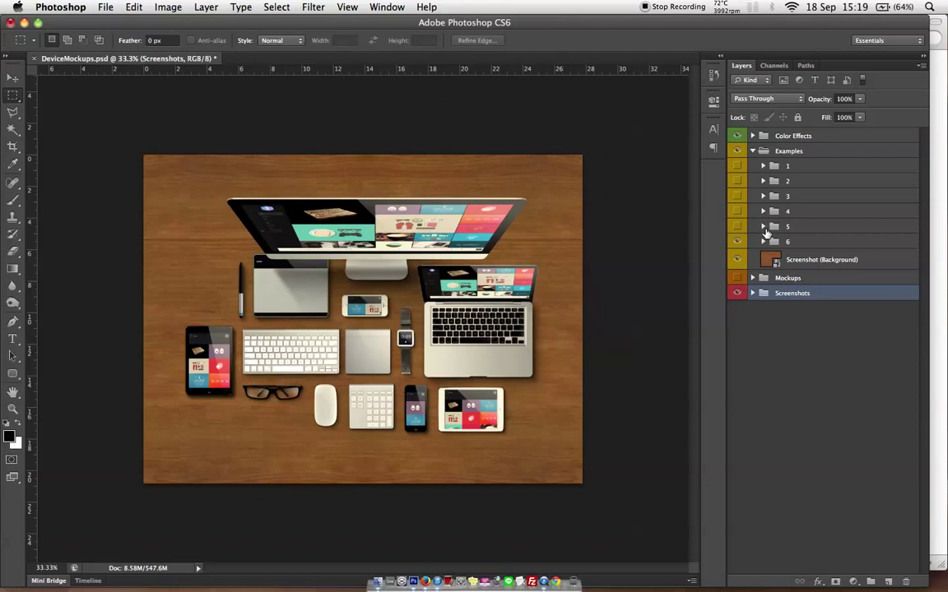
{"action": "left_click", "coordinate": [764, 241]}
{"action": "left_click", "coordinate": [810, 271]}
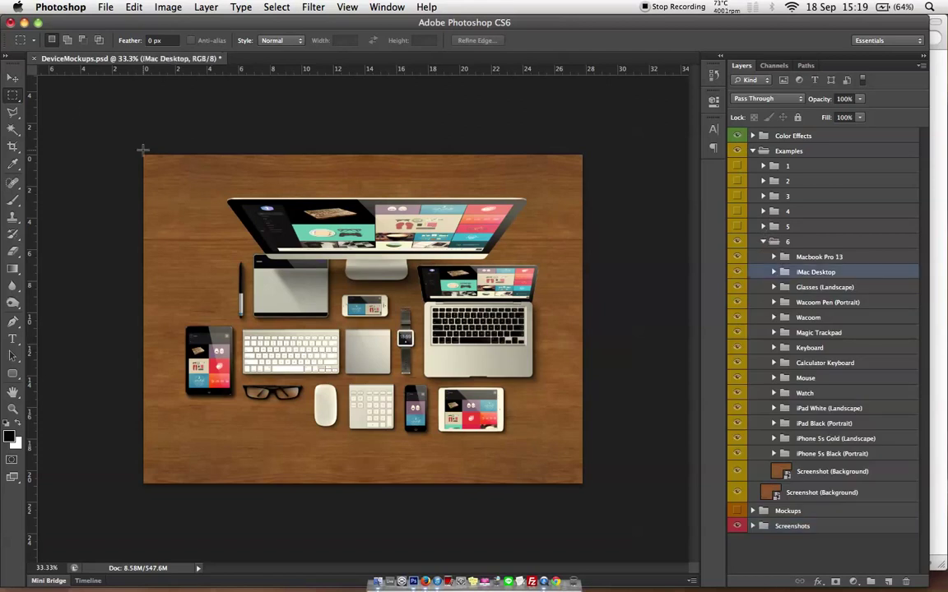
{"action": "left_click", "coordinate": [13, 77]}
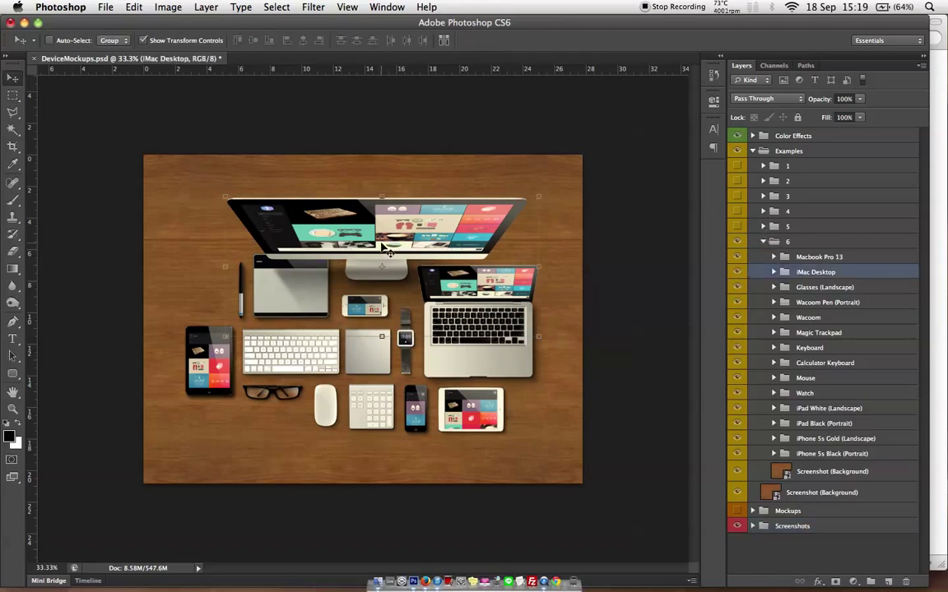
{"action": "left_click_drag", "start_coordinate": [377, 245], "coordinate": [376, 247]}
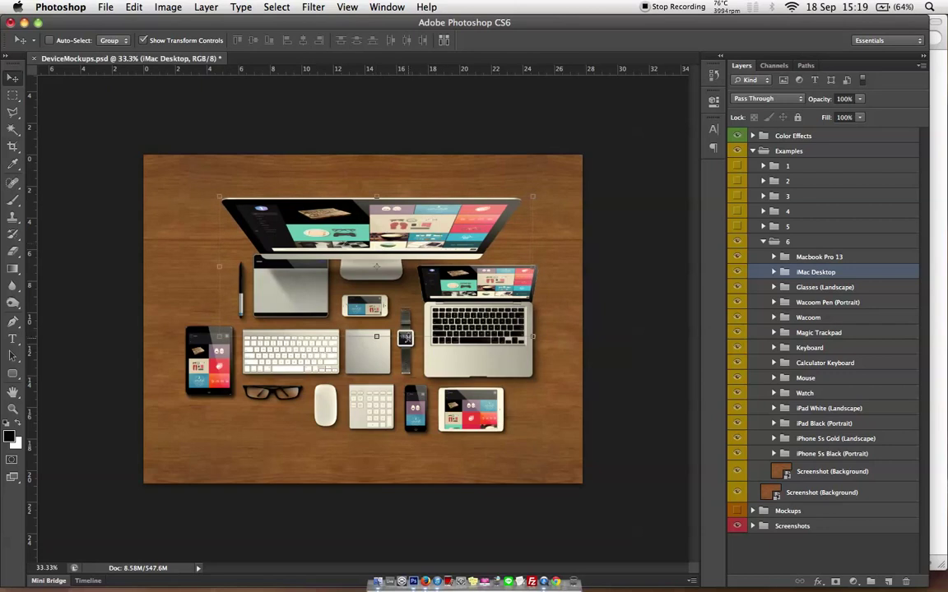
- Move the iPad Black (Portrait) group in layout 6 slightly up and to the right, then switch back to the Rectangular Marquee tool
{"action": "left_click", "coordinate": [810, 287]}
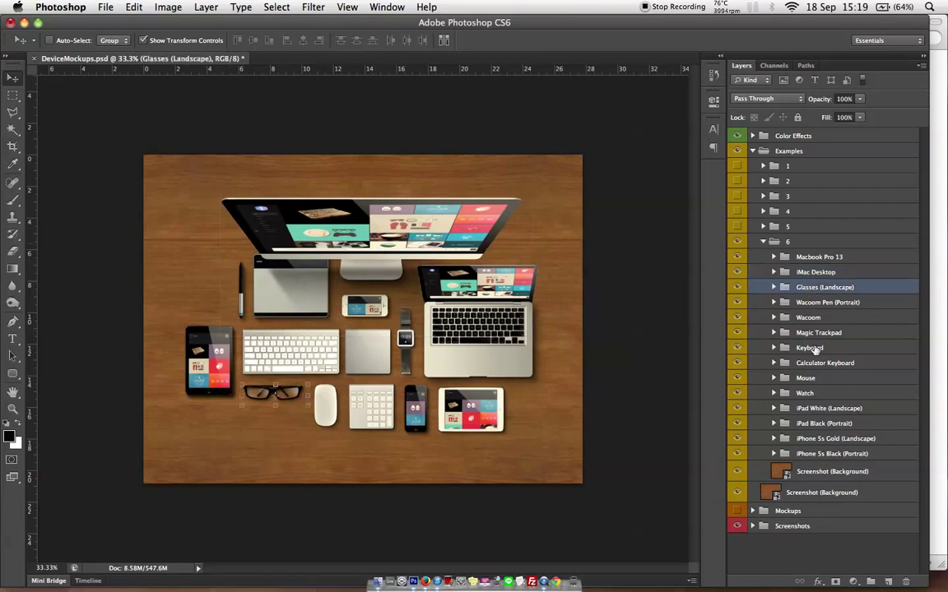
{"action": "left_click", "coordinate": [830, 410]}
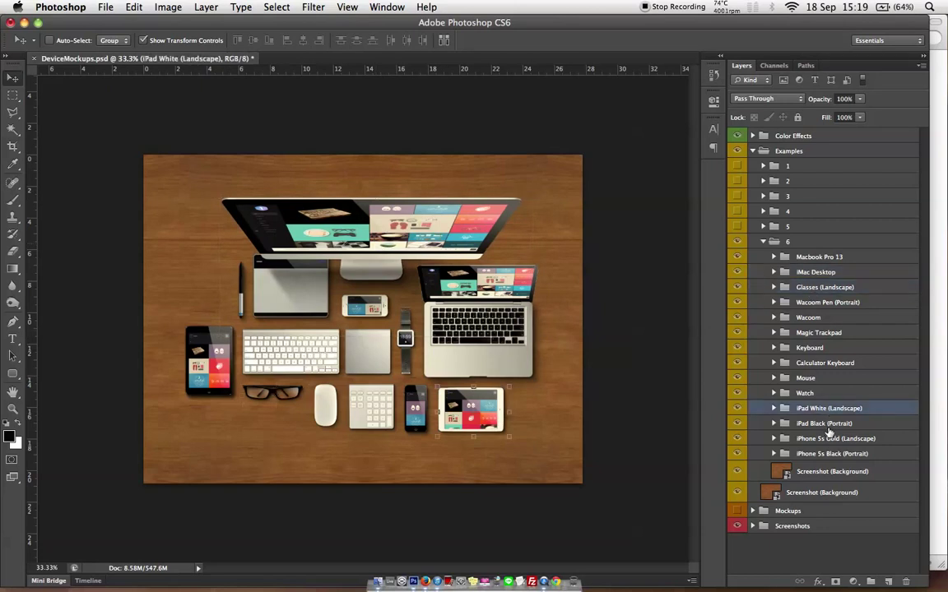
{"action": "left_click", "coordinate": [826, 424]}
{"action": "left_click_drag", "start_coordinate": [369, 401], "coordinate": [197, 353]}
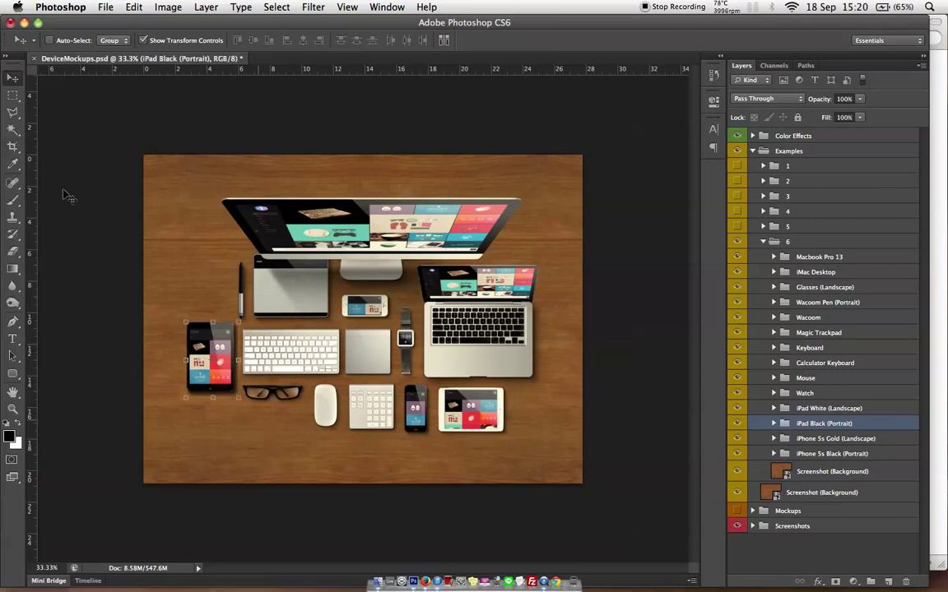
{"action": "left_click", "coordinate": [14, 97]}
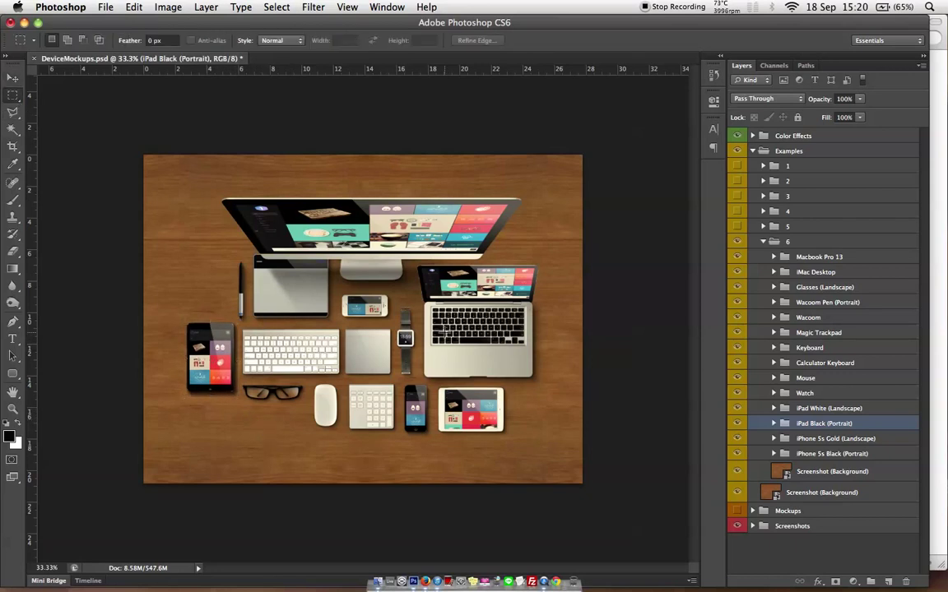
- Collapse the Examples group, expand Color Effects, and switch the active color effect from Yellow to Red
{"action": "left_click", "coordinate": [764, 242]}
{"action": "left_click", "coordinate": [752, 151]}
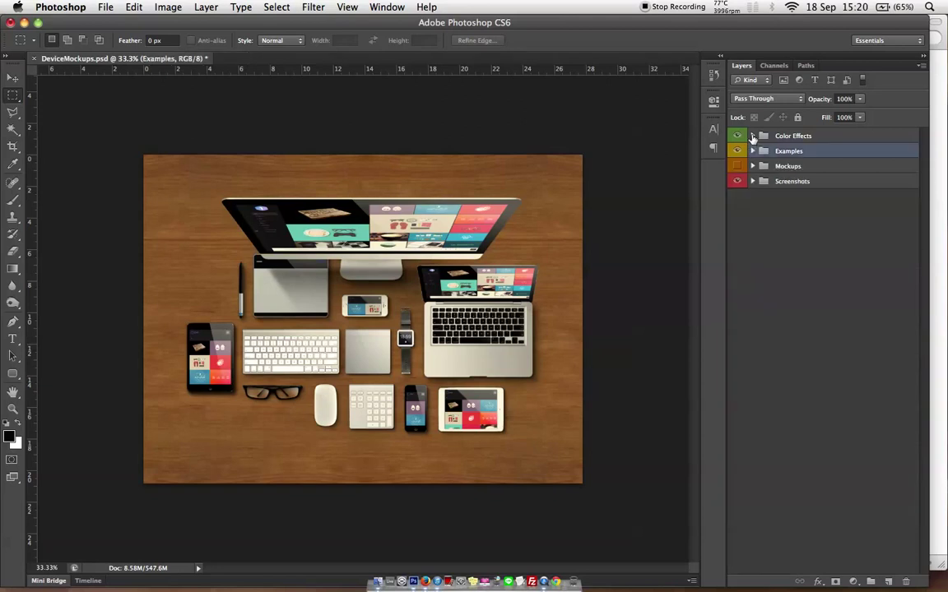
{"action": "left_click", "coordinate": [752, 135]}
{"action": "left_click", "coordinate": [737, 283]}
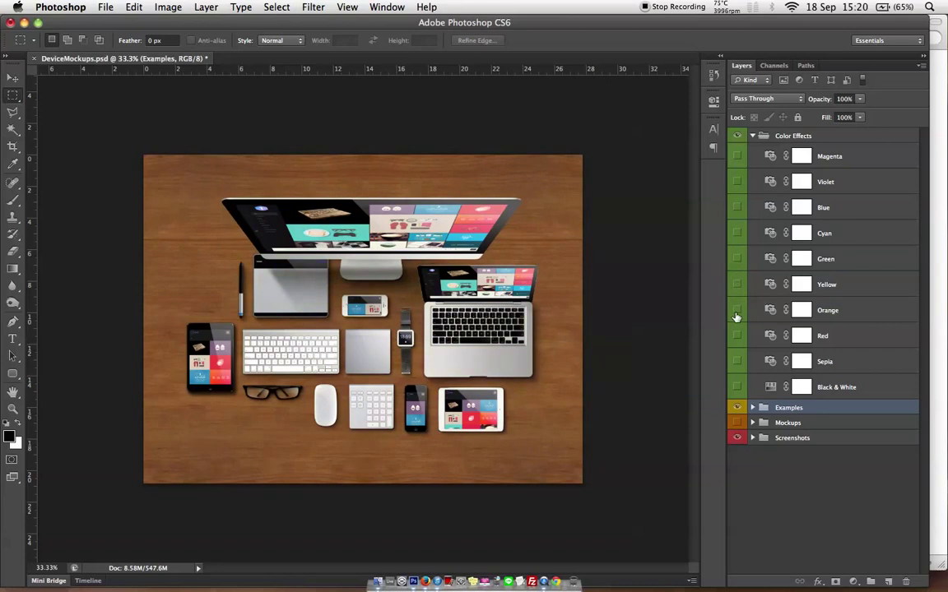
{"action": "left_click", "coordinate": [737, 337]}
- Compare the mockup with and without the Black & White color effect, leaving that effect hidden
{"action": "left_click", "coordinate": [737, 387]}
{"action": "left_click", "coordinate": [738, 387]}
{"action": "left_click", "coordinate": [737, 387]}
{"action": "left_click", "coordinate": [737, 388]}
{"action": "left_click", "coordinate": [738, 387]}
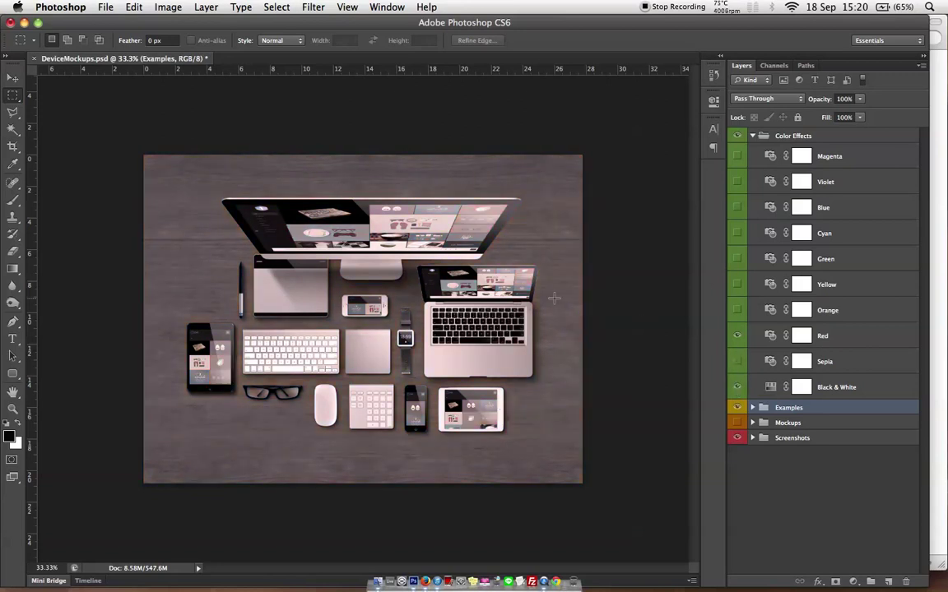
{"action": "left_click", "coordinate": [738, 387]}
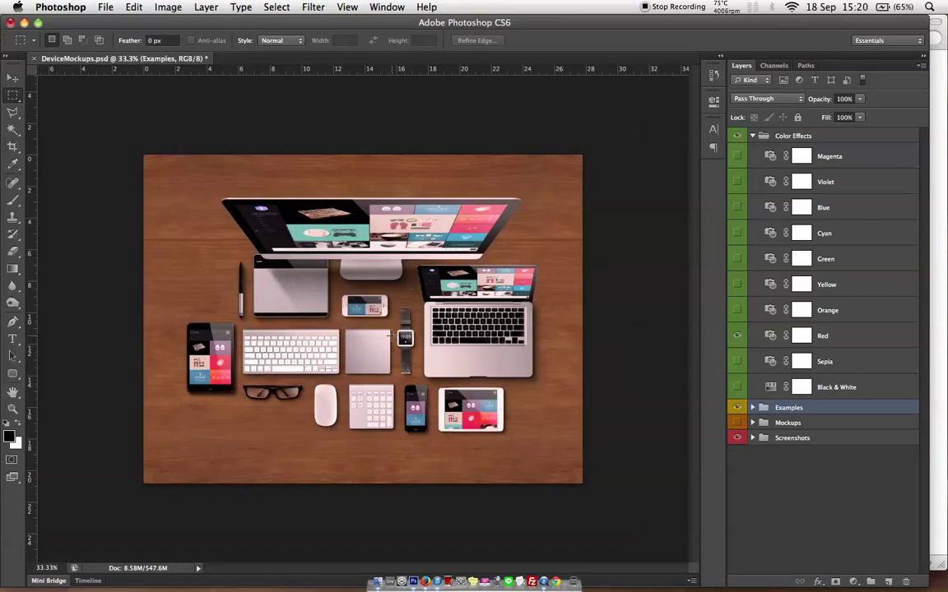